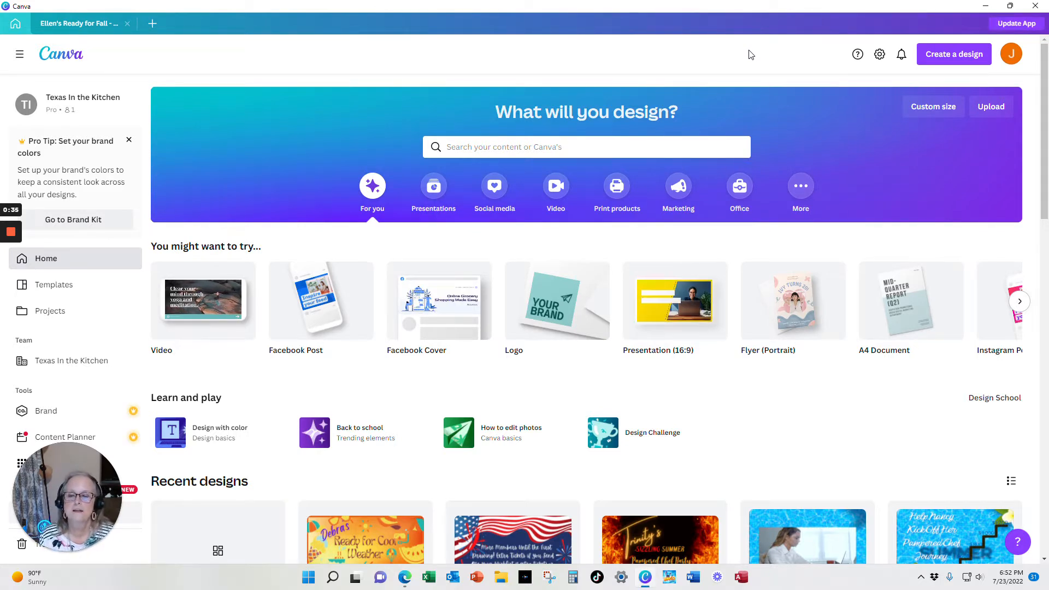
Start a new design with the Facebook Cover size
{"action": "left_click", "coordinate": [962, 63]}
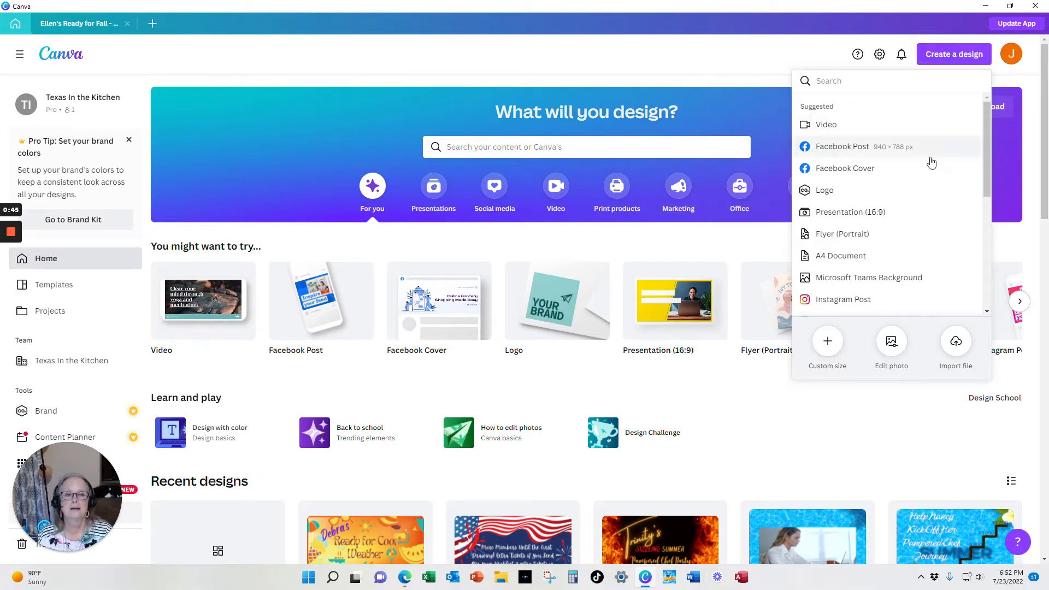
{"action": "left_click", "coordinate": [848, 170]}
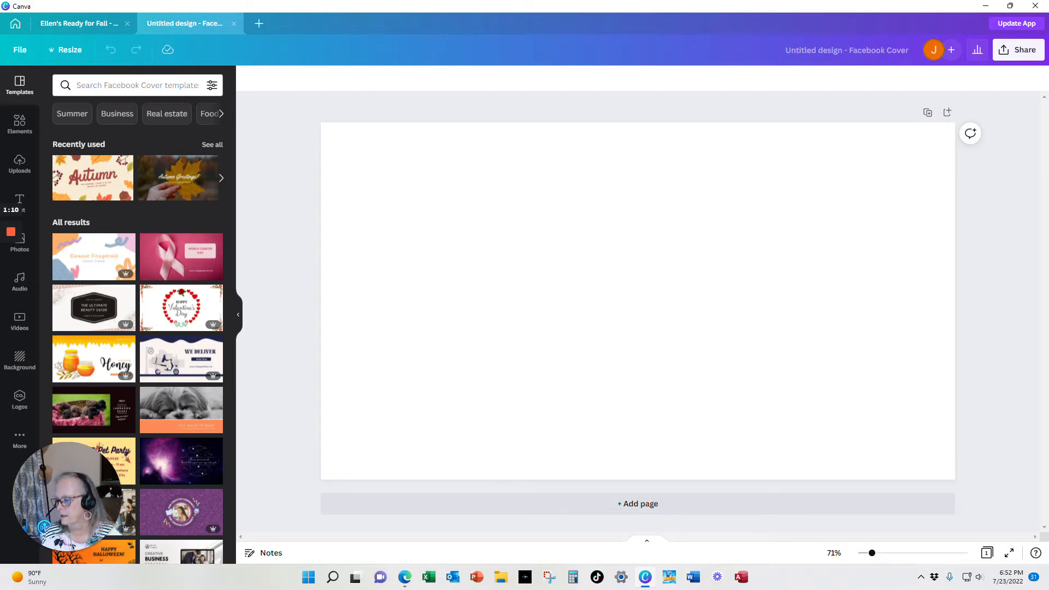
Switch to the Facebook group page to view its current cover, then return to the design
{"action": "key", "text": "alt+Tab"}
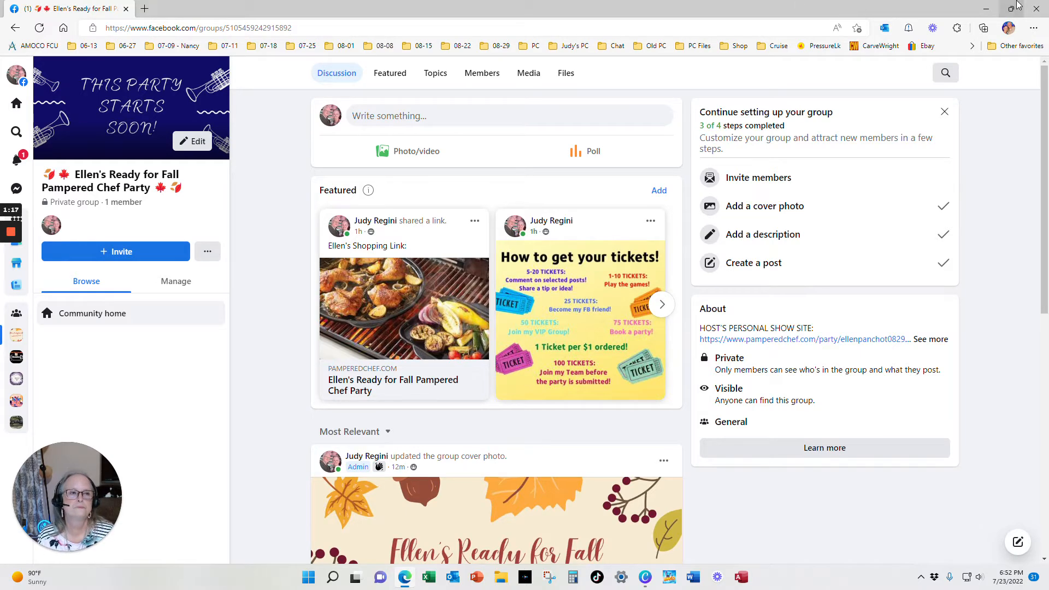
{"action": "left_click", "coordinate": [986, 8]}
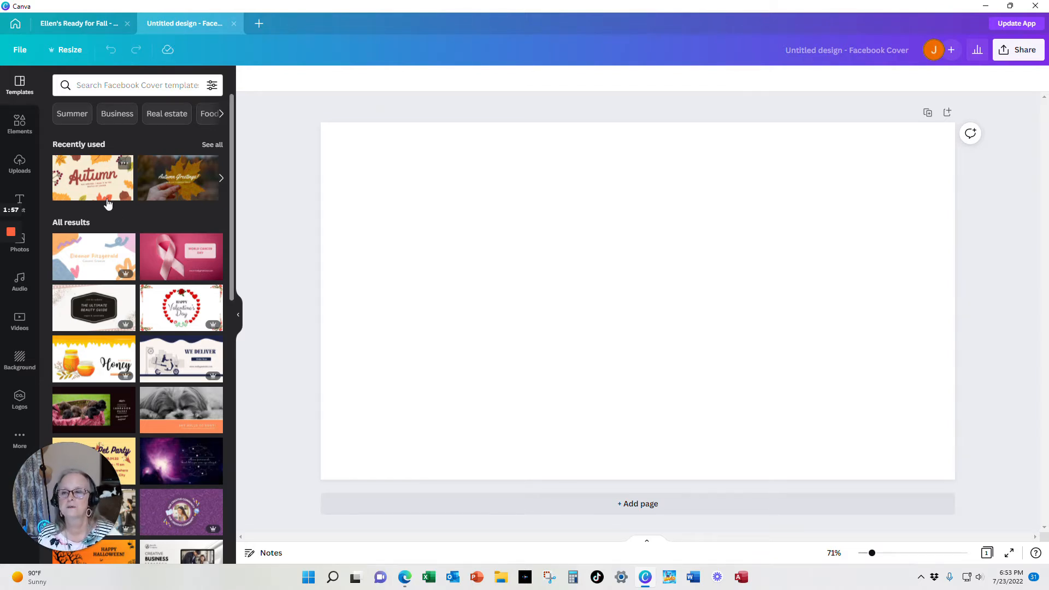
Browse the template, element, upload and text options available for the cover
{"action": "scroll", "coordinate": [102, 189], "scroll_direction": "down", "scroll_amount": 4}
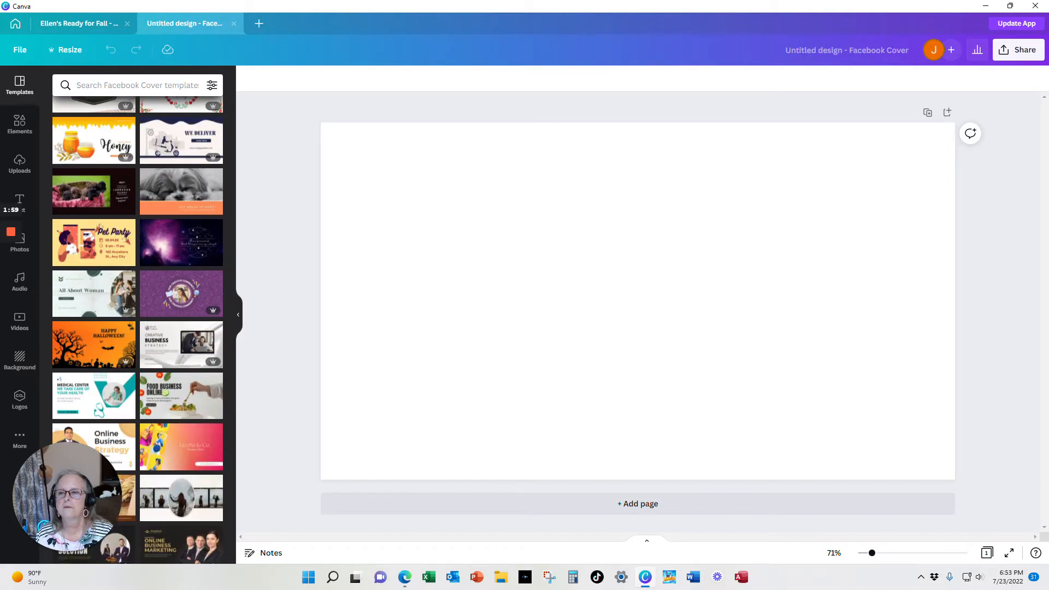
{"action": "left_click", "coordinate": [19, 137]}
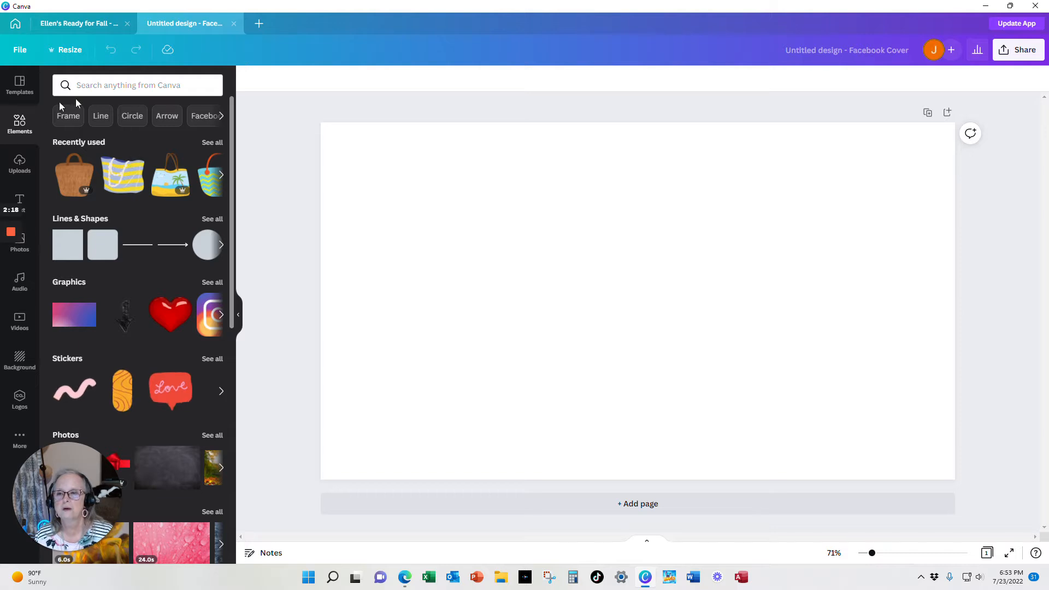
{"action": "left_click", "coordinate": [20, 164]}
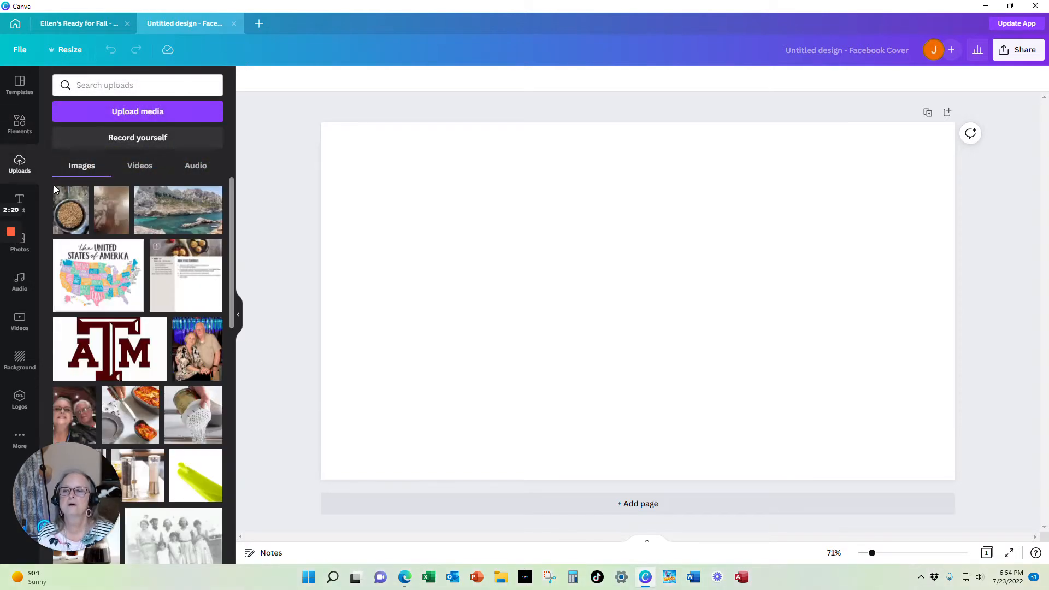
{"action": "scroll", "coordinate": [177, 255], "scroll_direction": "down", "scroll_amount": 10}
{"action": "scroll", "coordinate": [174, 254], "scroll_direction": "down", "scroll_amount": 15}
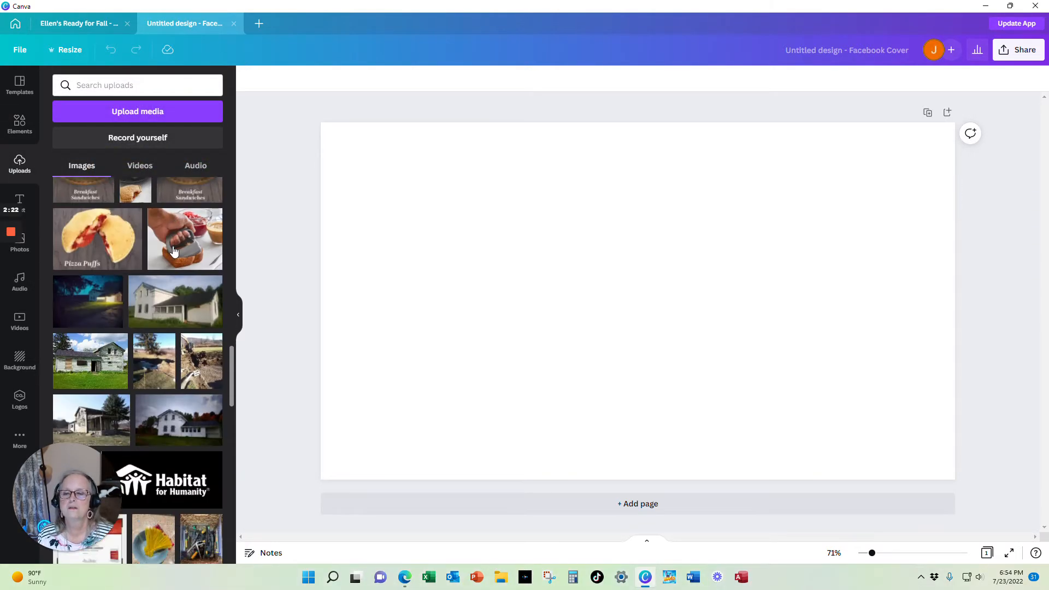
{"action": "scroll", "coordinate": [173, 250], "scroll_direction": "down", "scroll_amount": 10}
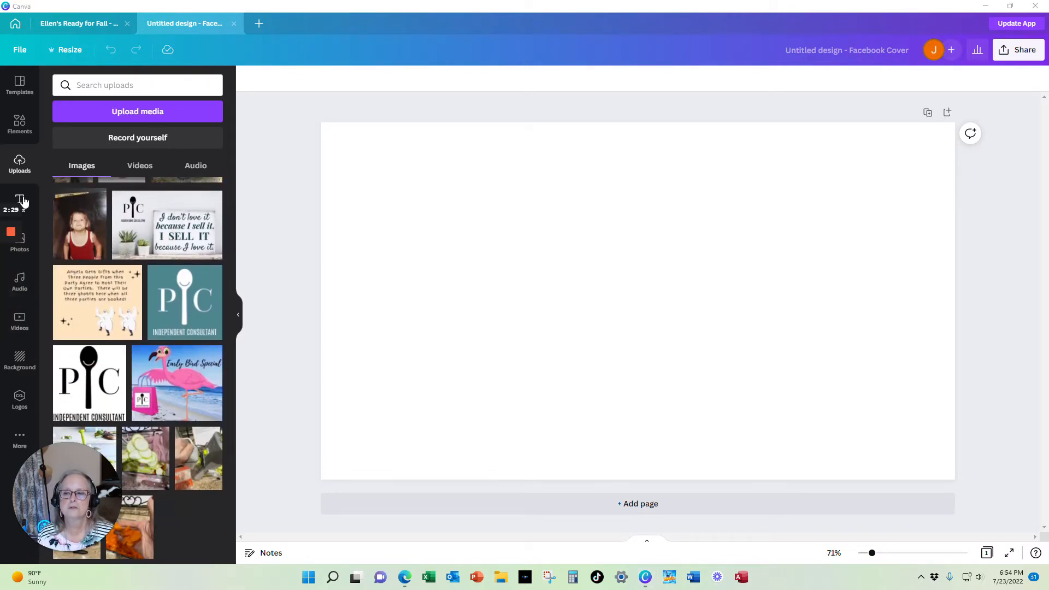
{"action": "left_click", "coordinate": [20, 204]}
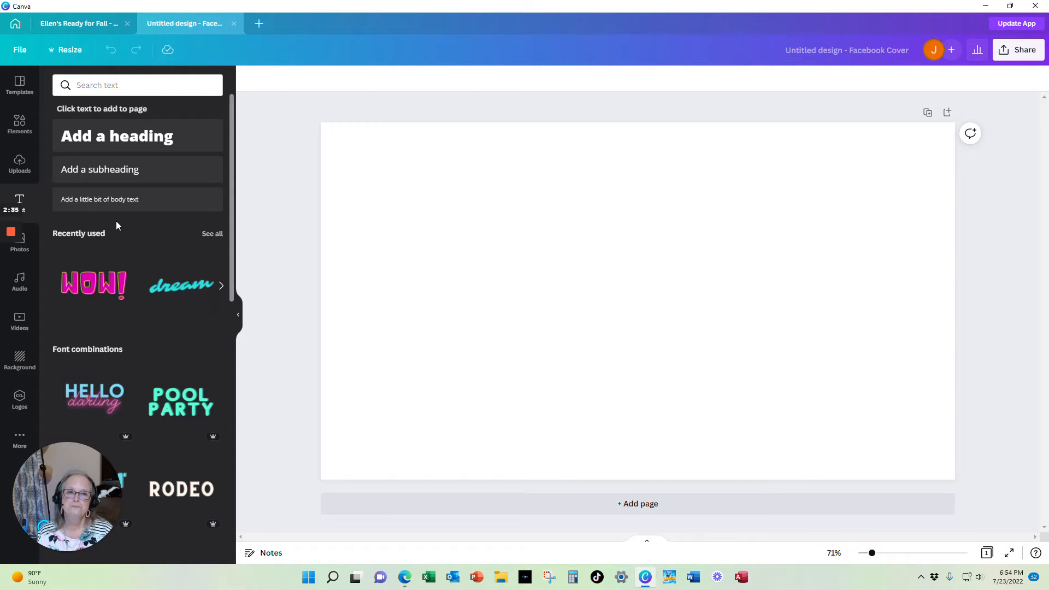
{"action": "scroll", "coordinate": [171, 273], "scroll_direction": "down", "scroll_amount": 5}
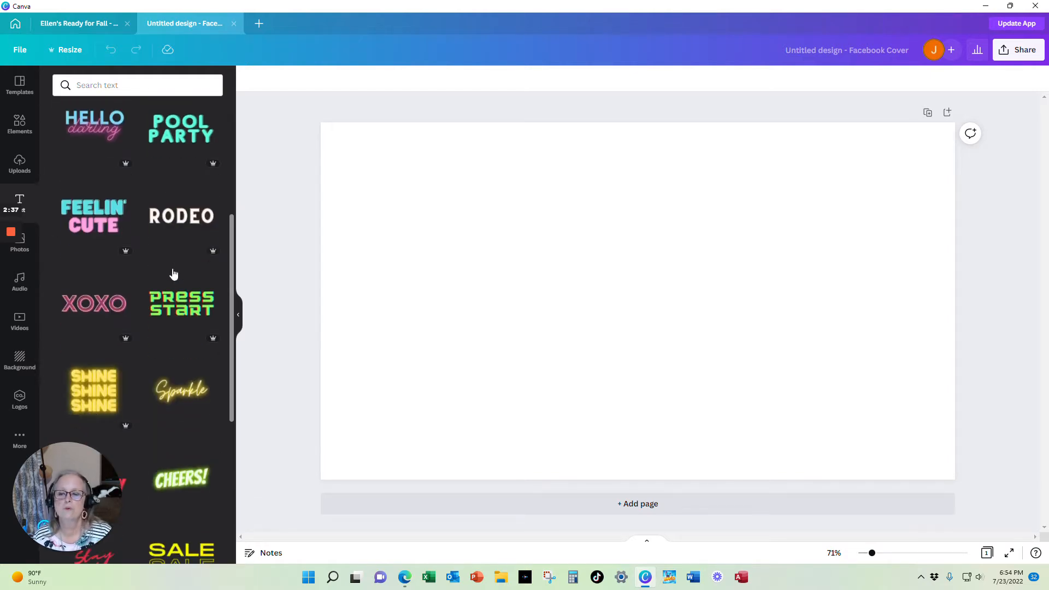
{"action": "scroll", "coordinate": [173, 273], "scroll_direction": "down", "scroll_amount": 10}
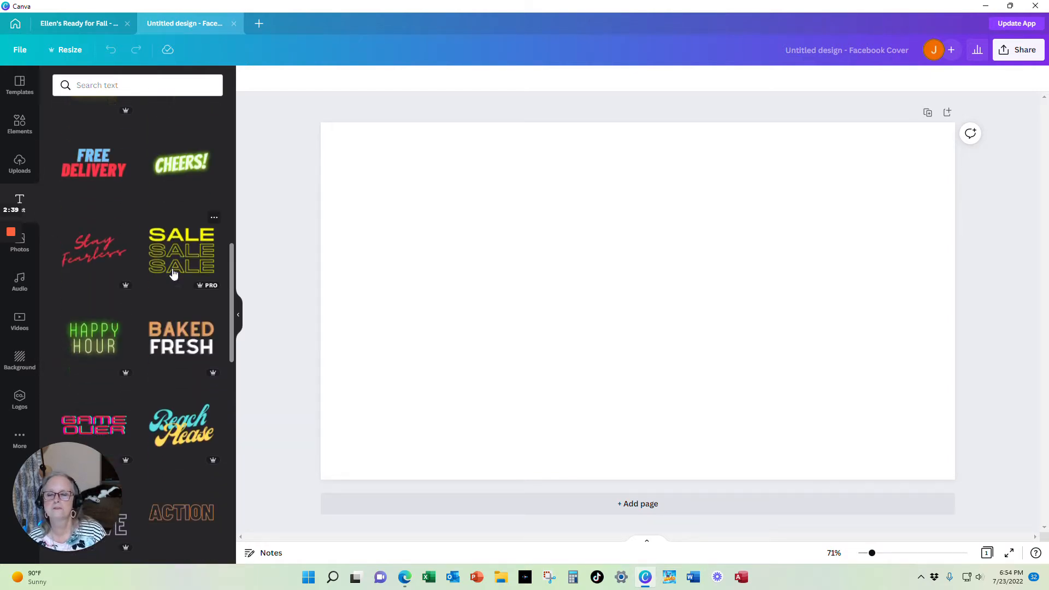
{"action": "scroll", "coordinate": [172, 274], "scroll_direction": "down", "scroll_amount": 10}
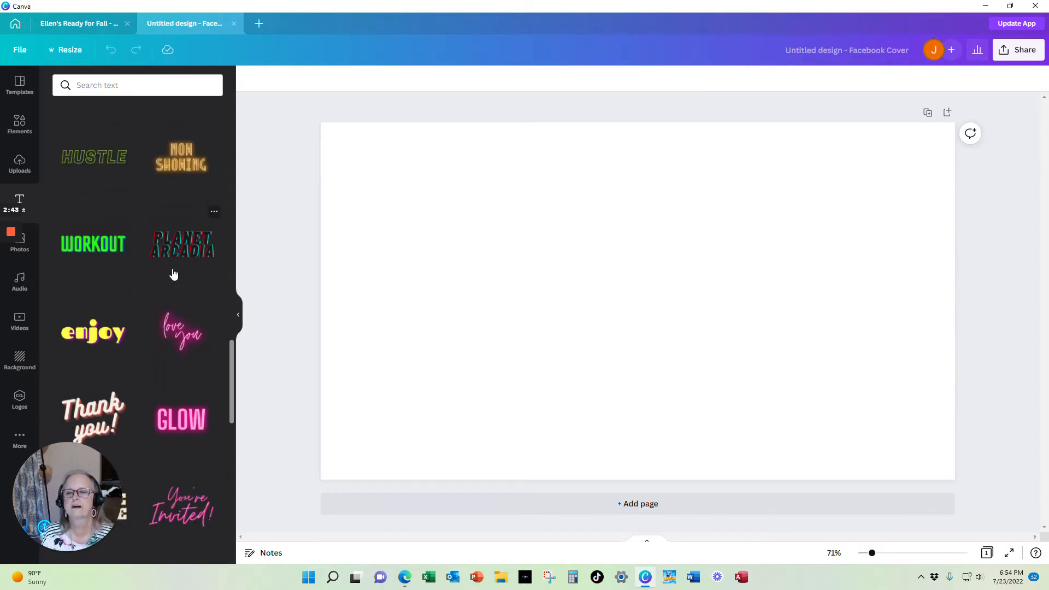
{"action": "scroll", "coordinate": [173, 273], "scroll_direction": "down", "scroll_amount": 6}
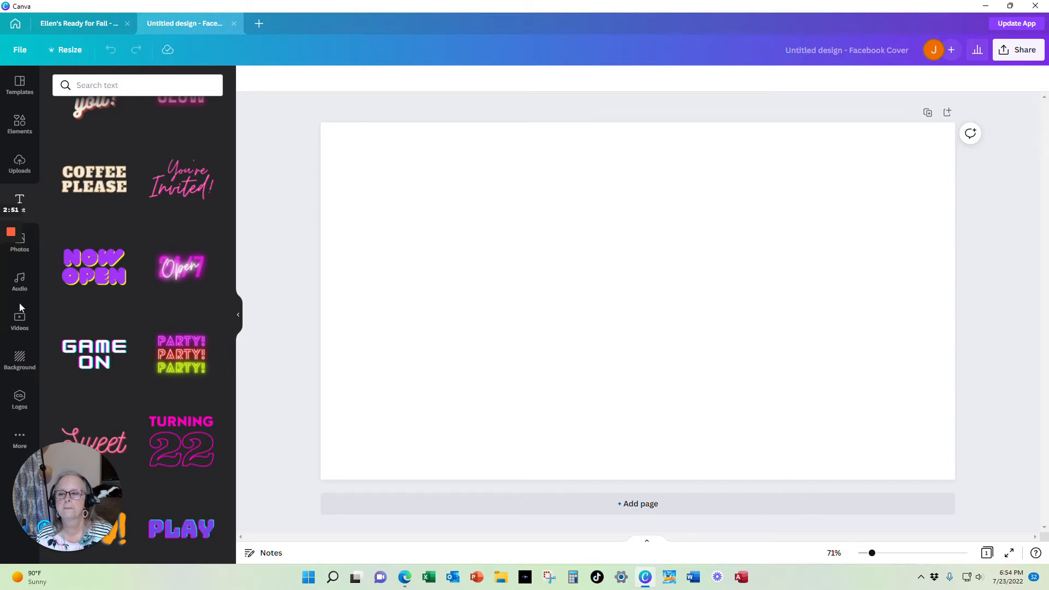
{"action": "scroll", "coordinate": [100, 204], "scroll_direction": "up", "scroll_amount": 15}
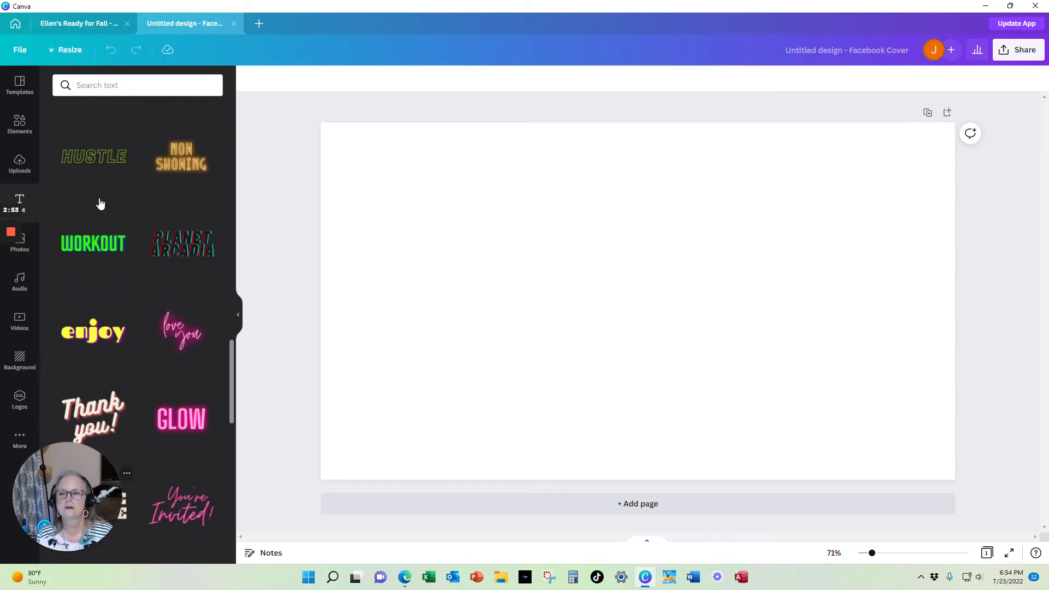
{"action": "scroll", "coordinate": [100, 204], "scroll_direction": "up", "scroll_amount": 10}
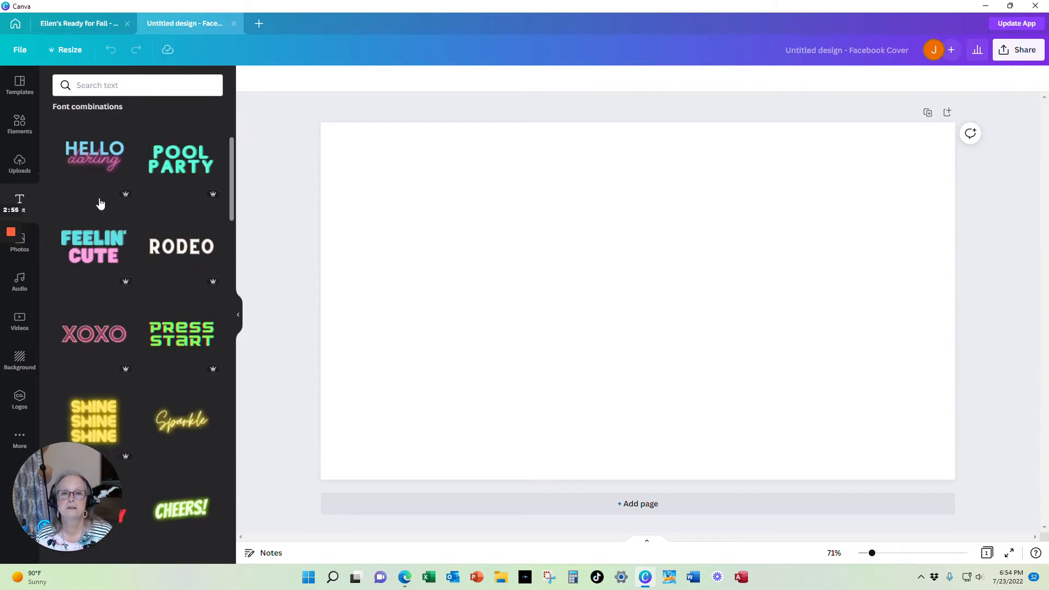
{"action": "scroll", "coordinate": [100, 204], "scroll_direction": "up", "scroll_amount": 3}
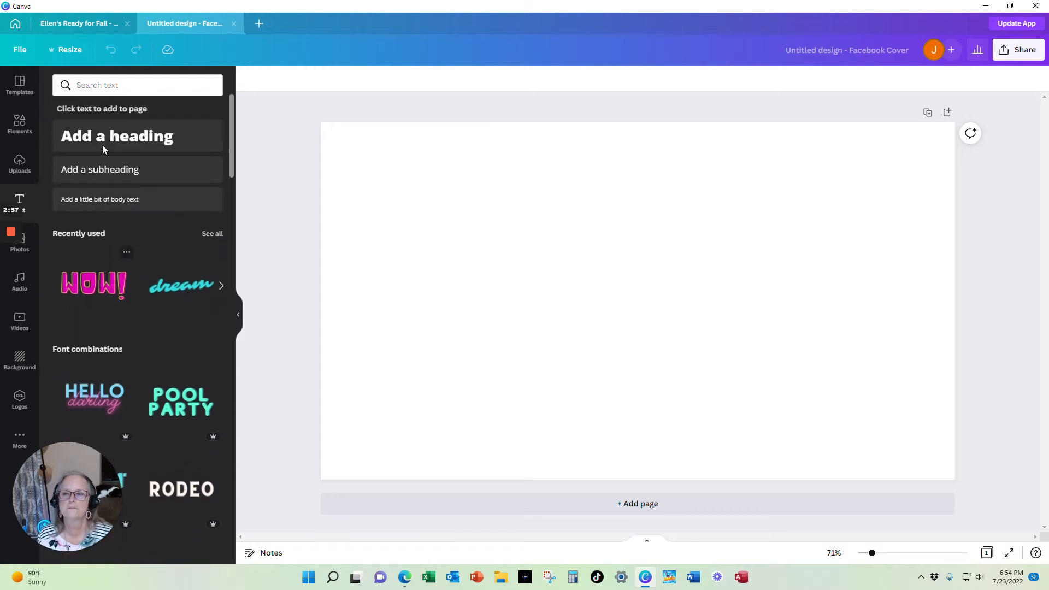
Search the Facebook Cover templates for autumn
{"action": "left_click", "coordinate": [23, 101]}
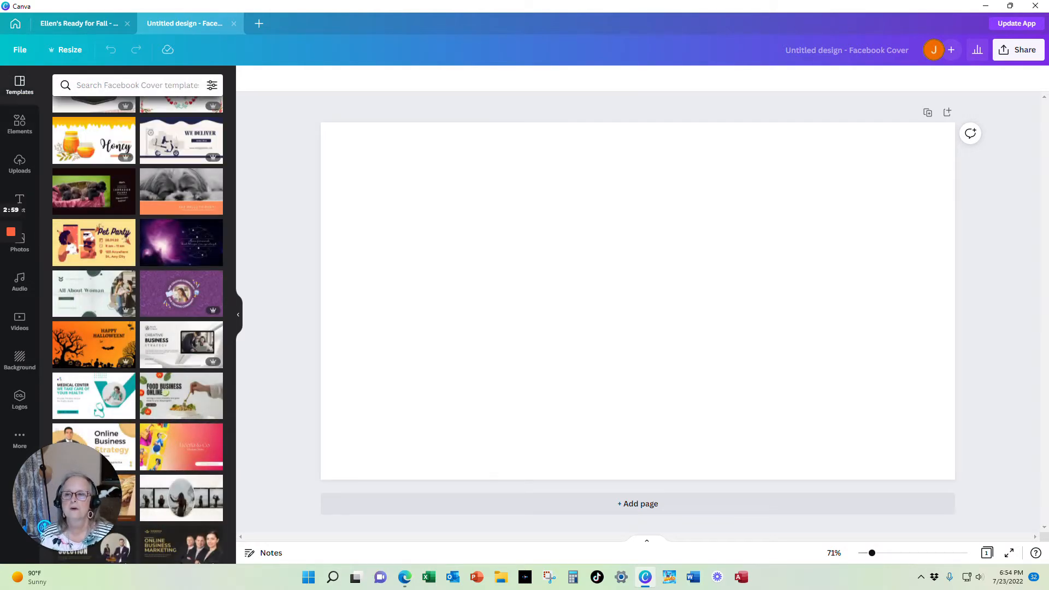
{"action": "left_click", "coordinate": [131, 85]}
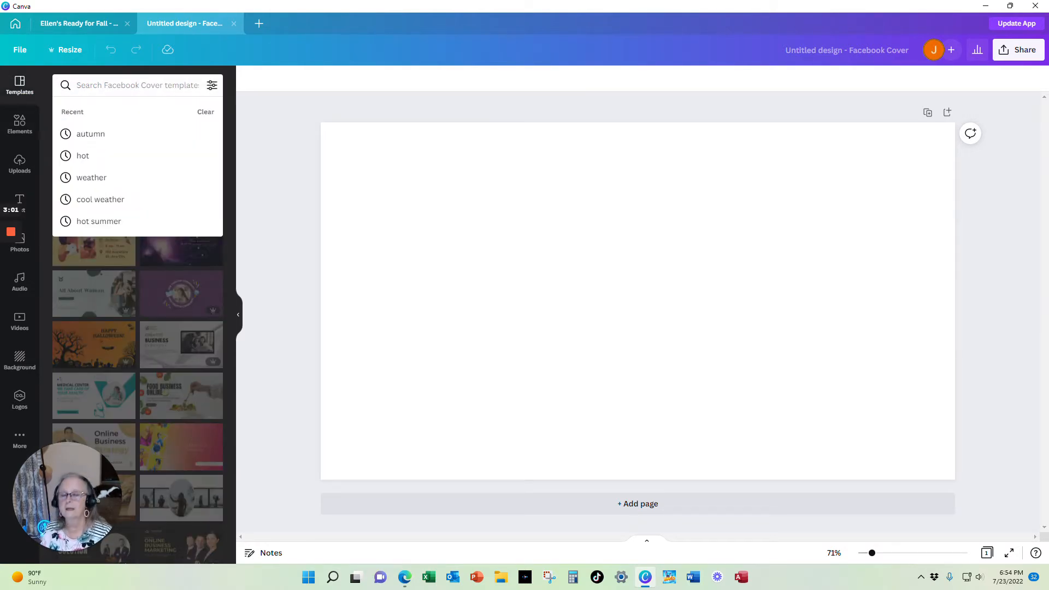
{"action": "type", "text": "autumn"}
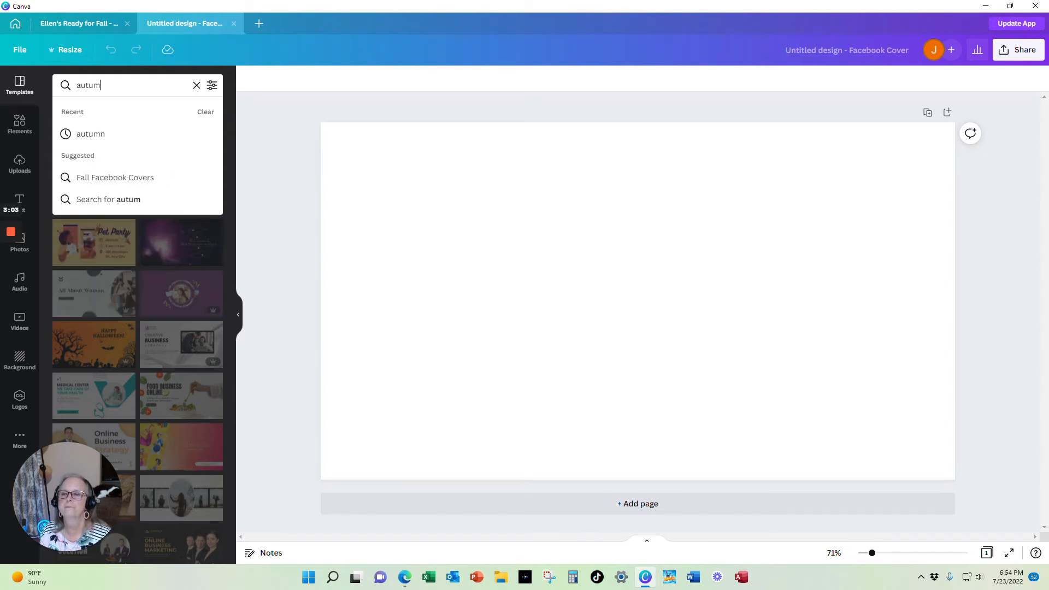
{"action": "key", "text": "Return"}
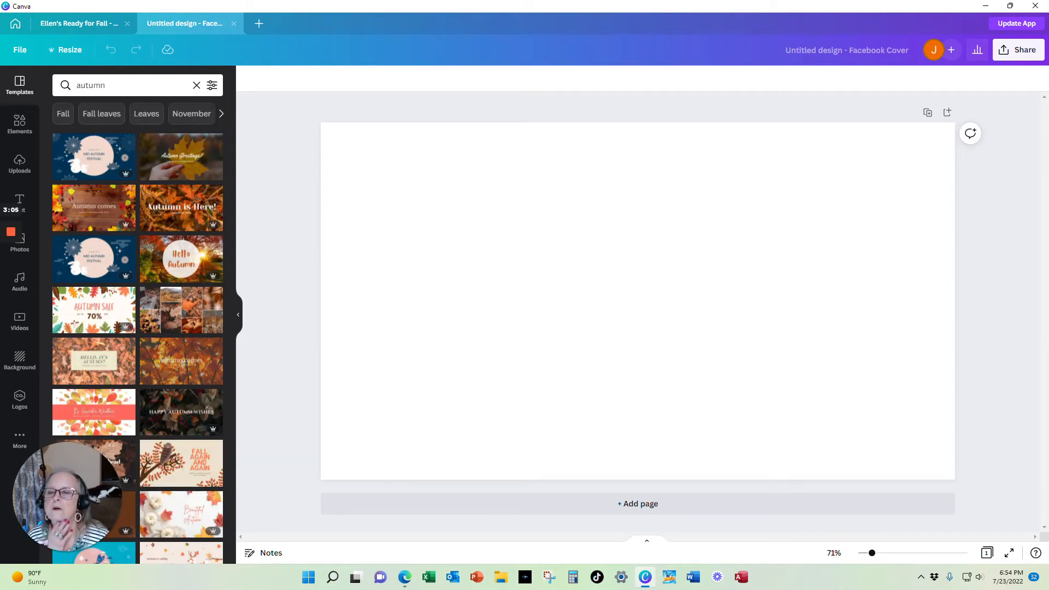
Apply the Autumn Greetings! template with the hand holding a maple leaf to the page
{"action": "scroll", "coordinate": [142, 305], "scroll_direction": "down", "scroll_amount": 1}
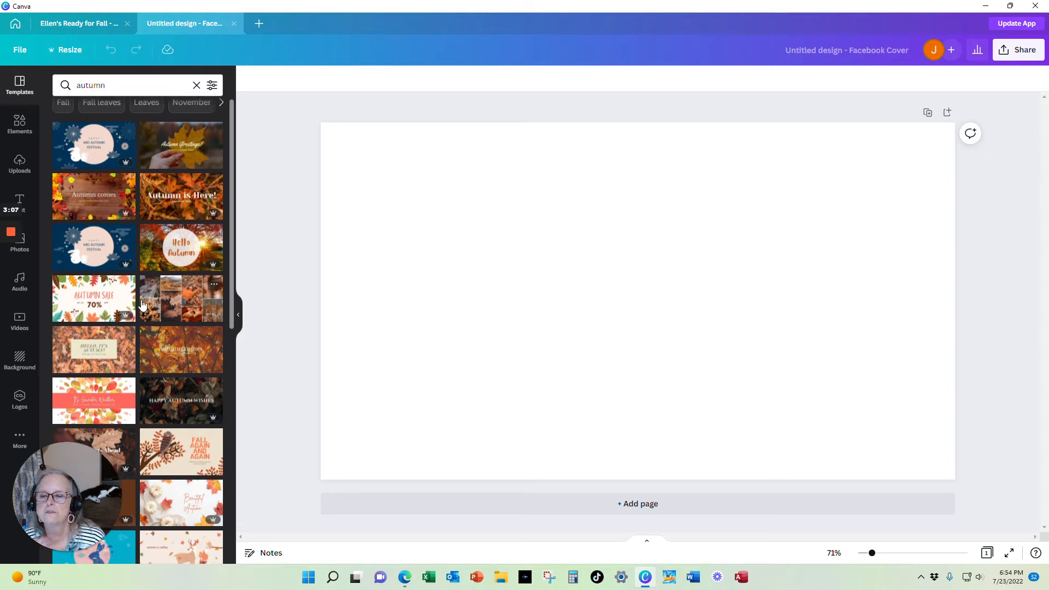
{"action": "scroll", "coordinate": [142, 305], "scroll_direction": "down", "scroll_amount": 4}
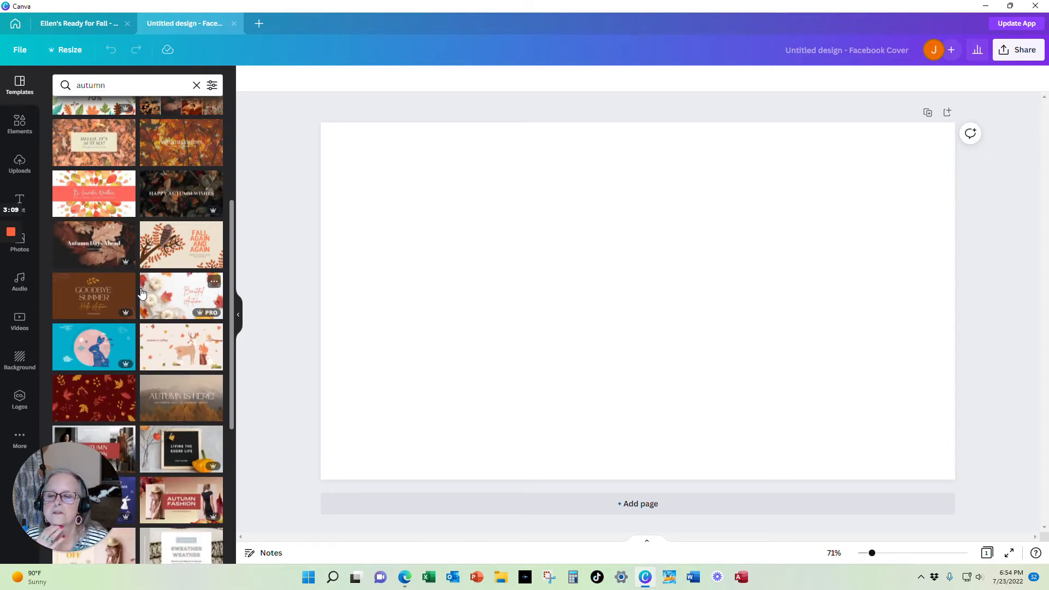
{"action": "scroll", "coordinate": [169, 282], "scroll_direction": "down", "scroll_amount": 3}
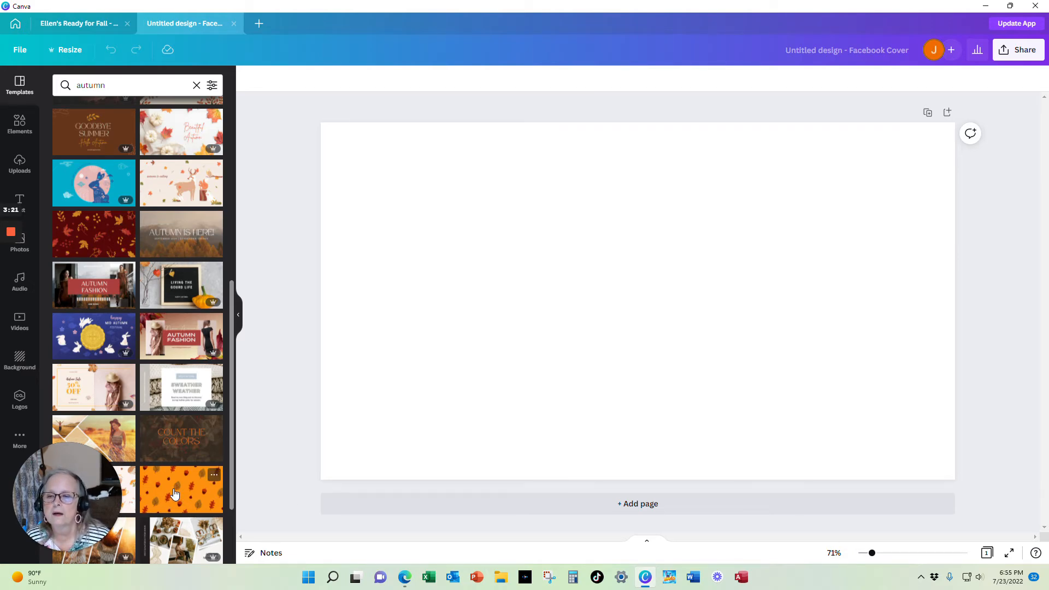
{"action": "scroll", "coordinate": [174, 494], "scroll_direction": "up", "scroll_amount": 7}
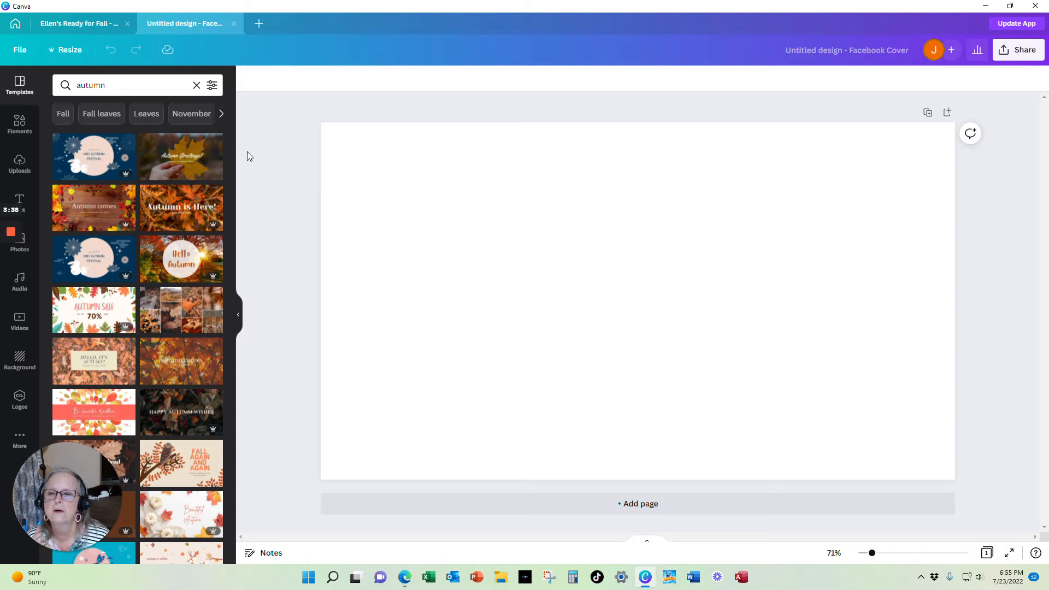
{"action": "left_click", "coordinate": [176, 161]}
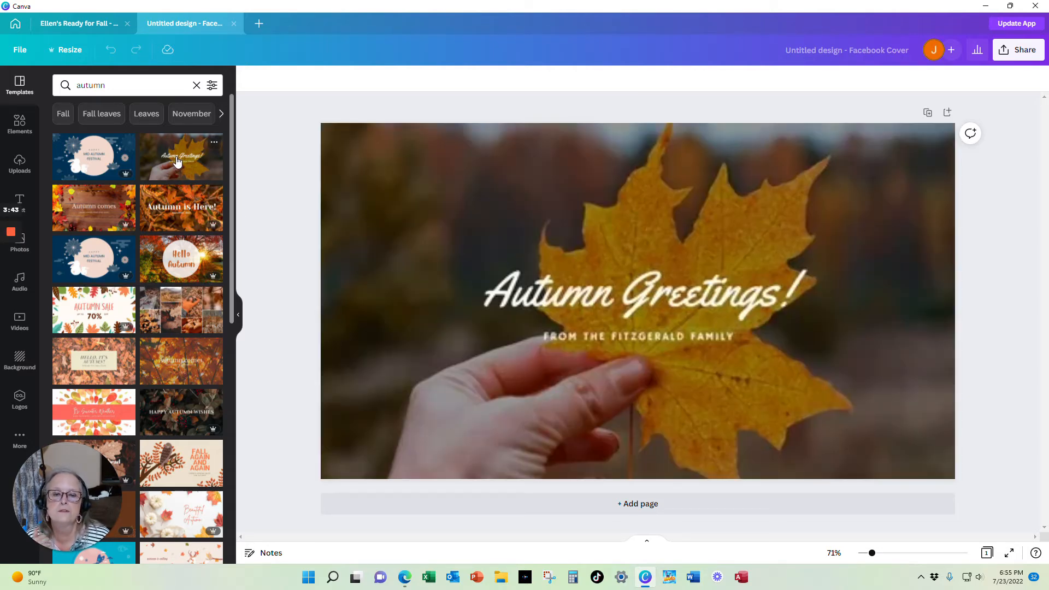
Replace the headline text with the host's first name followed by "'s Ready For Fall"
{"action": "left_click", "coordinate": [651, 303]}
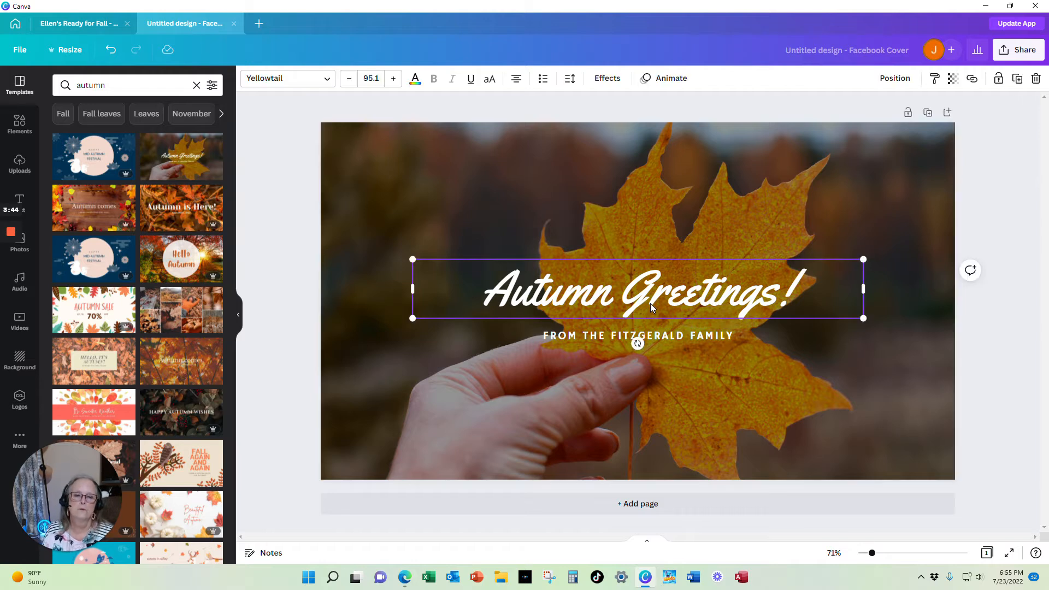
{"action": "left_click", "coordinate": [650, 304]}
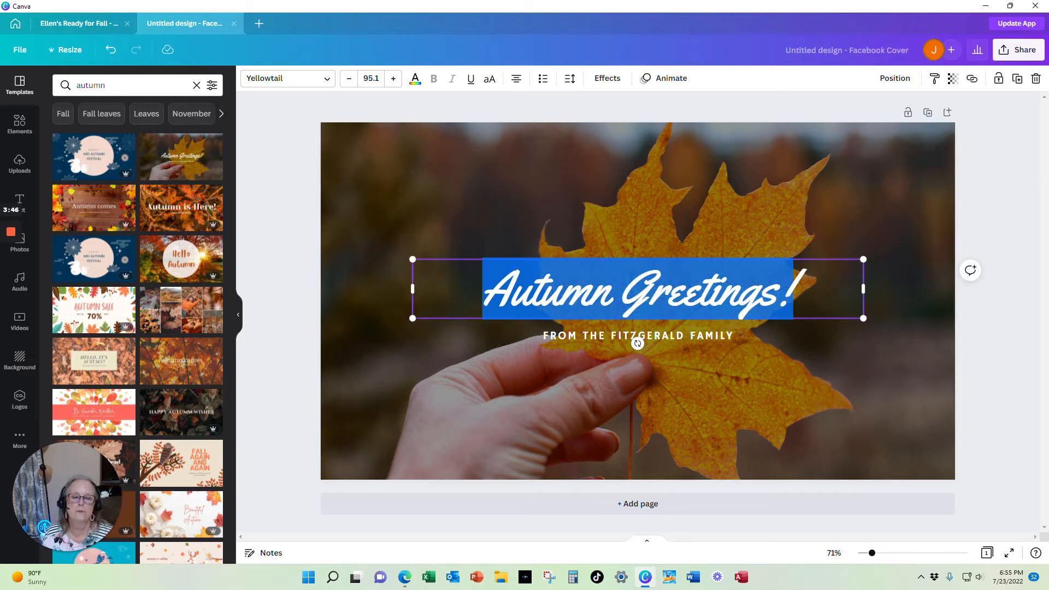
{"action": "left_click", "coordinate": [303, 179]}
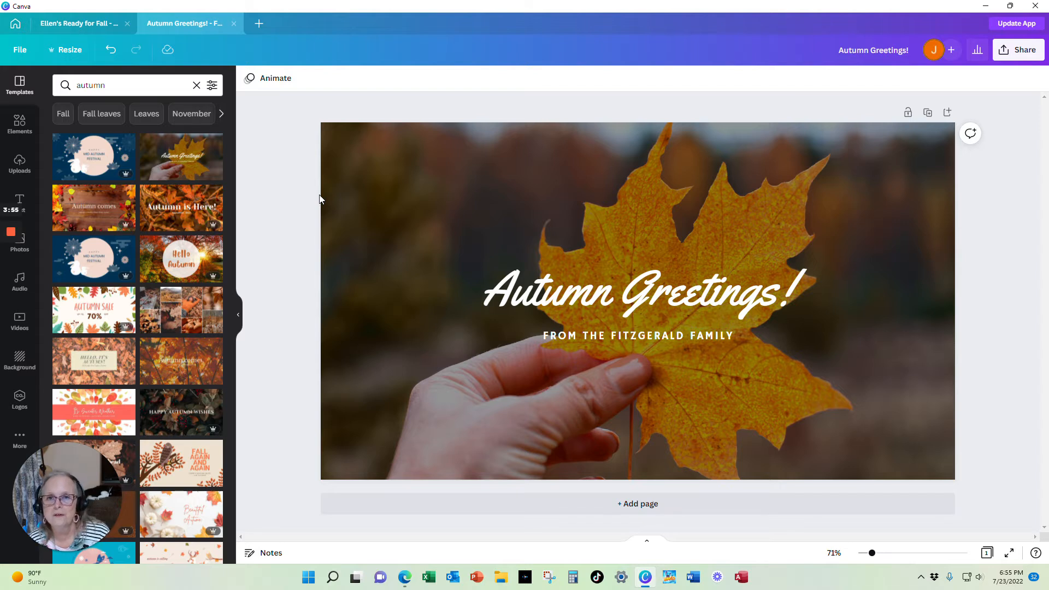
{"action": "left_click", "coordinate": [625, 298]}
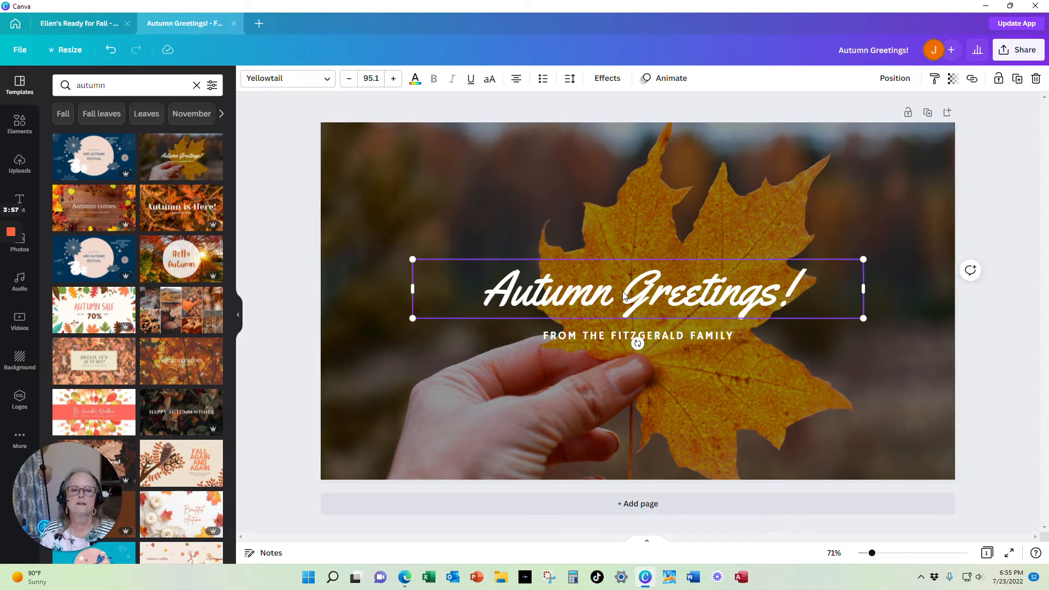
{"action": "left_click", "coordinate": [290, 230]}
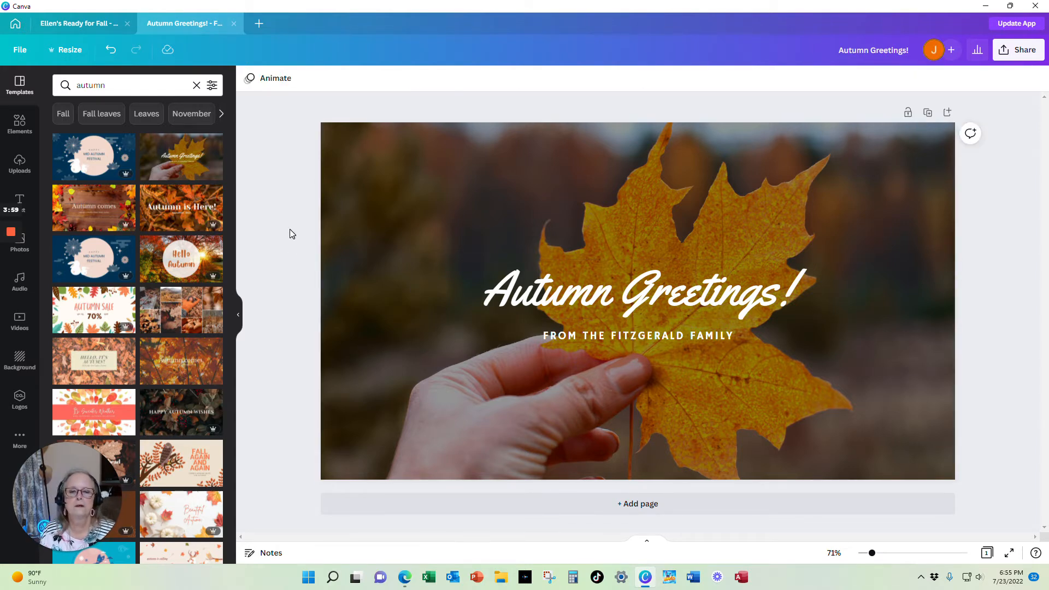
{"action": "left_click", "coordinate": [531, 310]}
{"action": "double_click", "coordinate": [545, 308]}
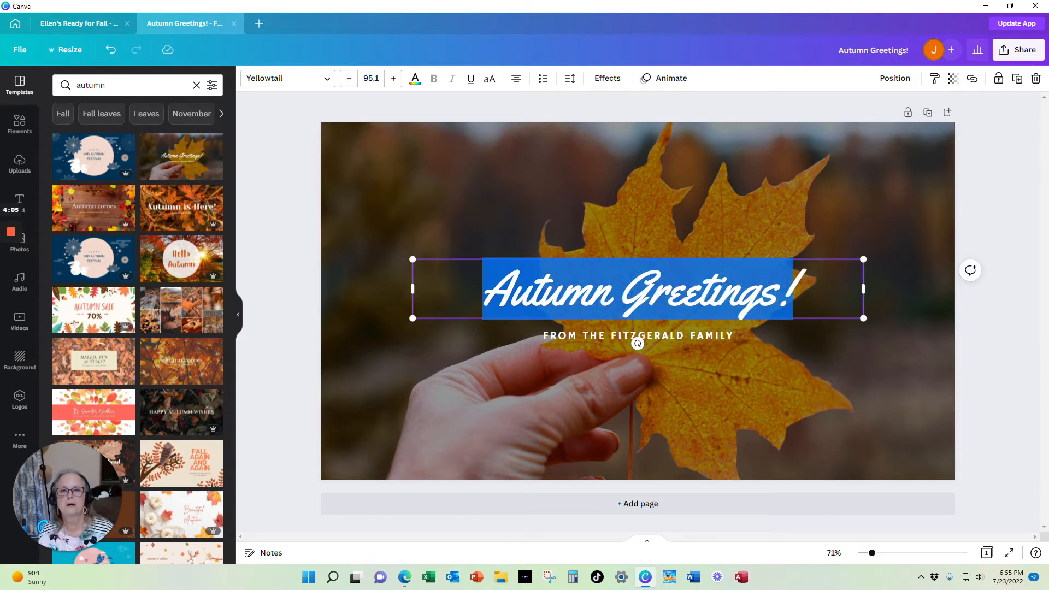
{"action": "type", "text": "E"}
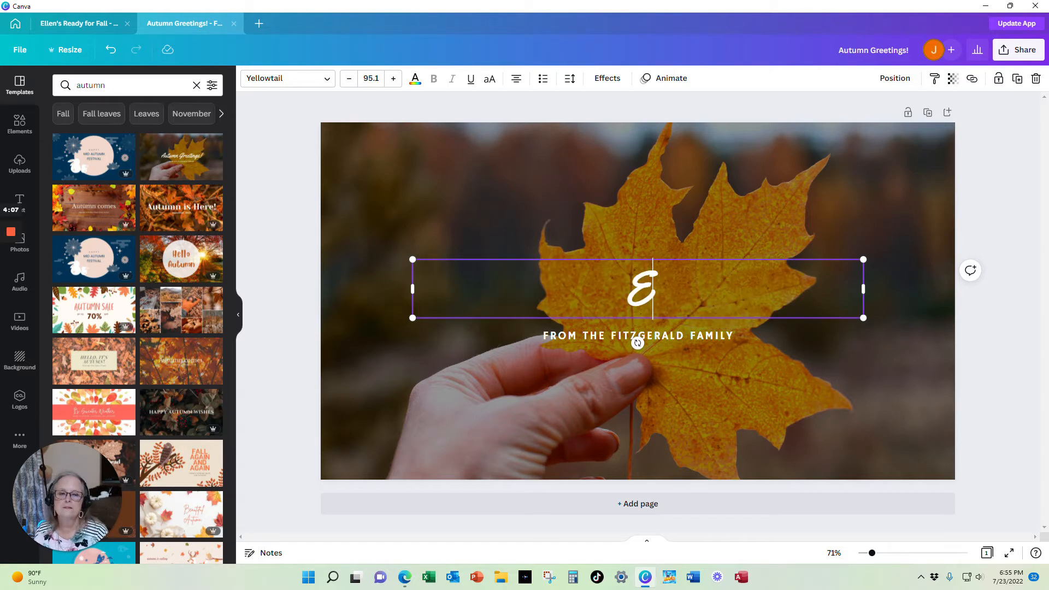
{"action": "type", "text": "llen's R"}
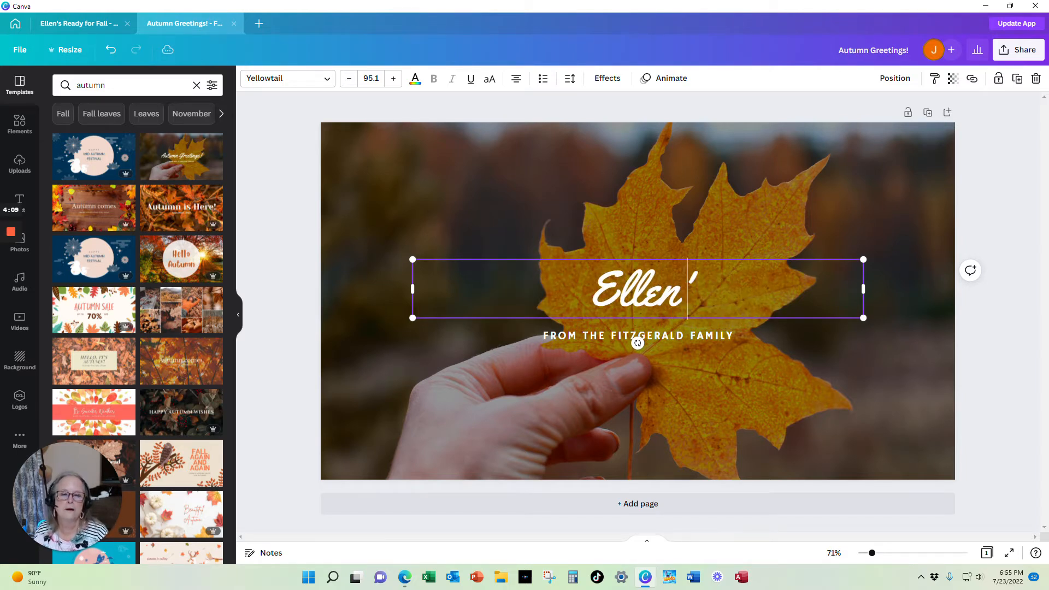
{"action": "type", "text": "ead"}
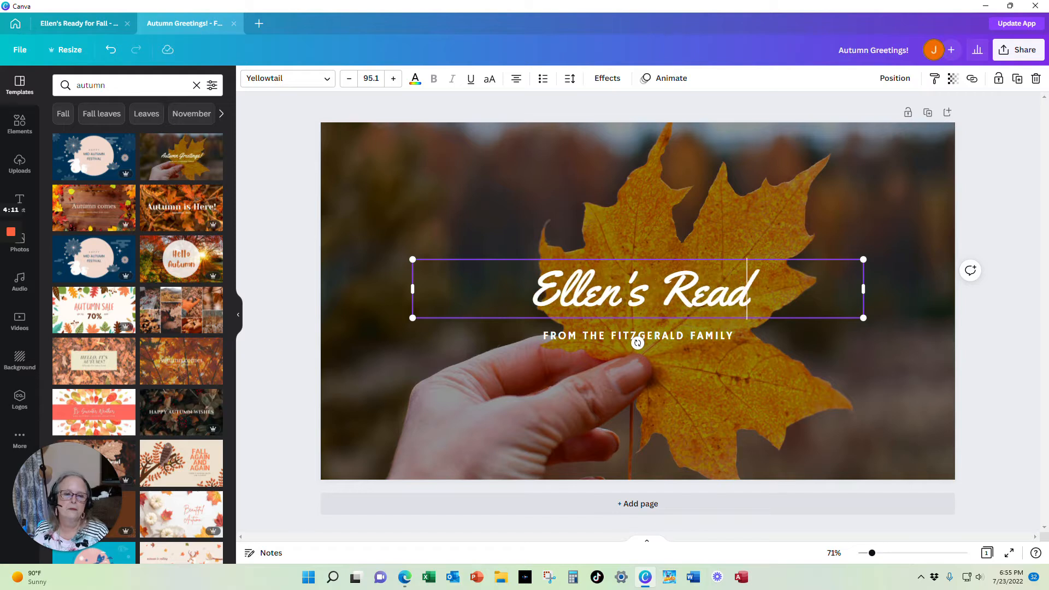
{"action": "type", "text": "y For Fall"}
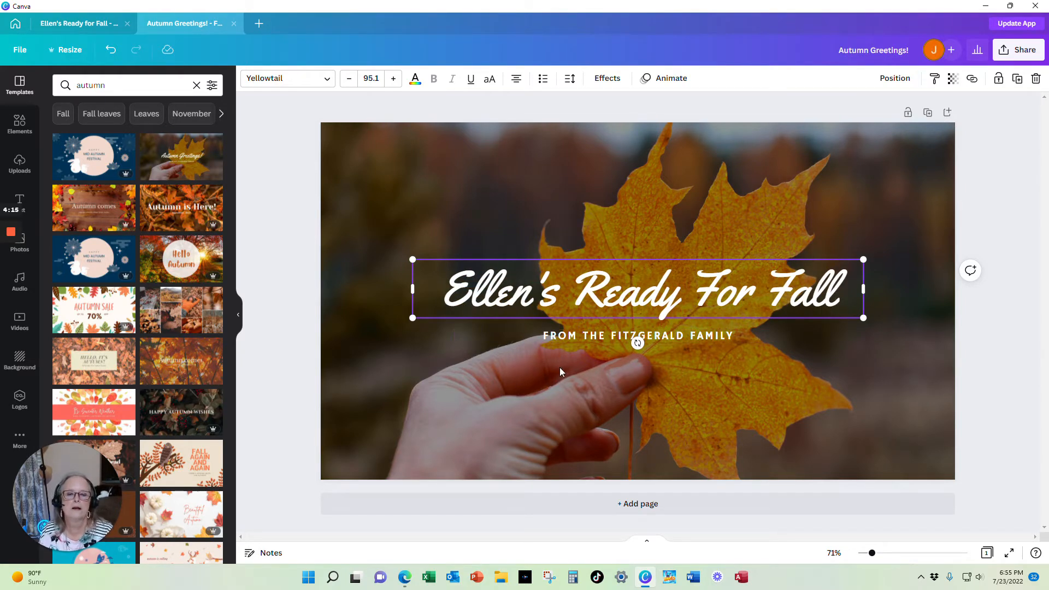
Replace the subtitle text with PAMPERED CHEF PARTY
{"action": "left_click", "coordinate": [579, 336]}
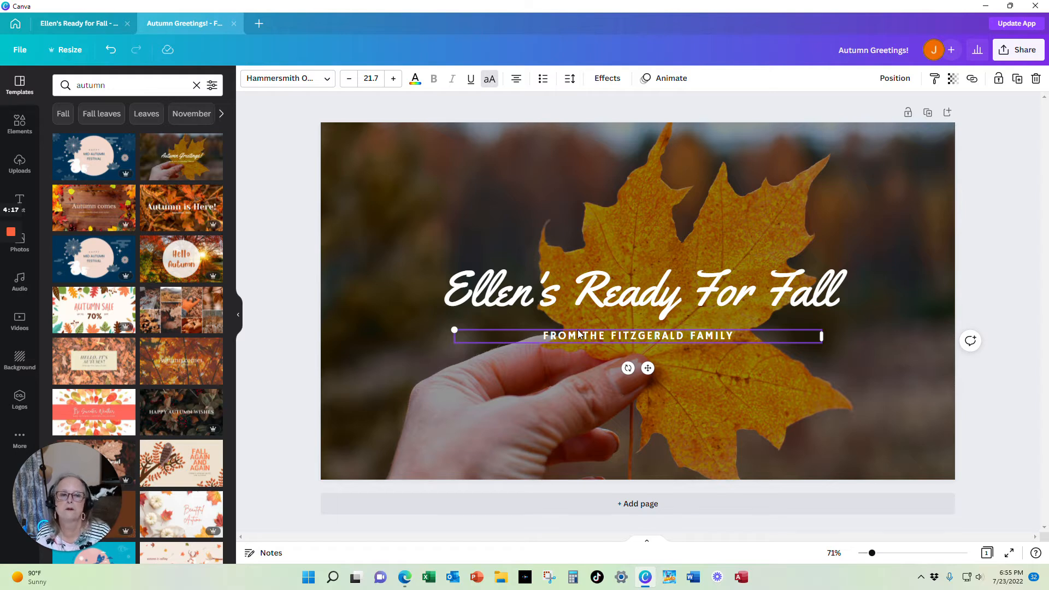
{"action": "left_click", "coordinate": [578, 334]}
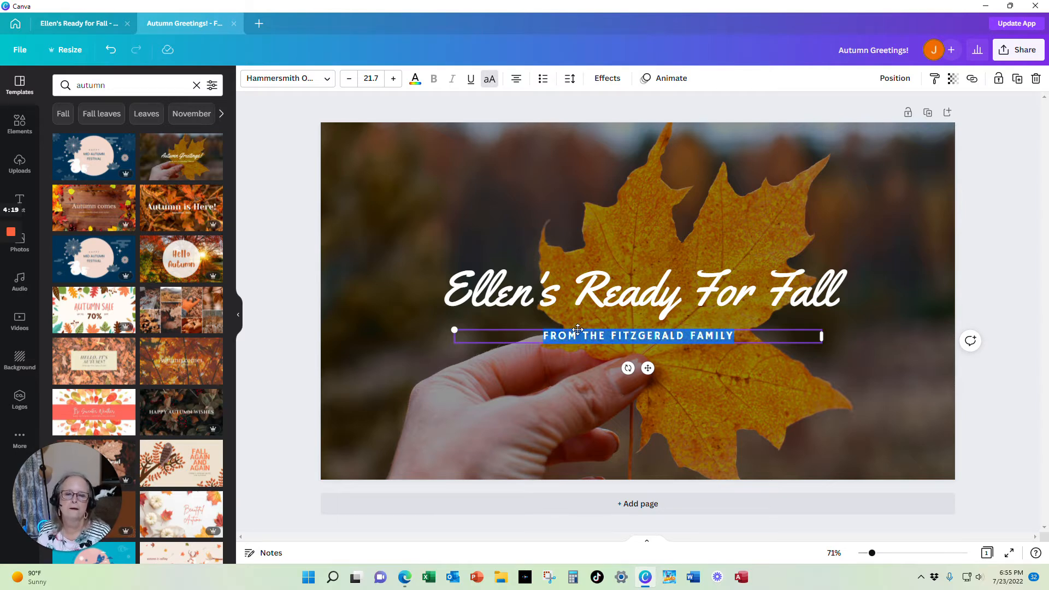
{"action": "type", "text": "PAMPERED CH"}
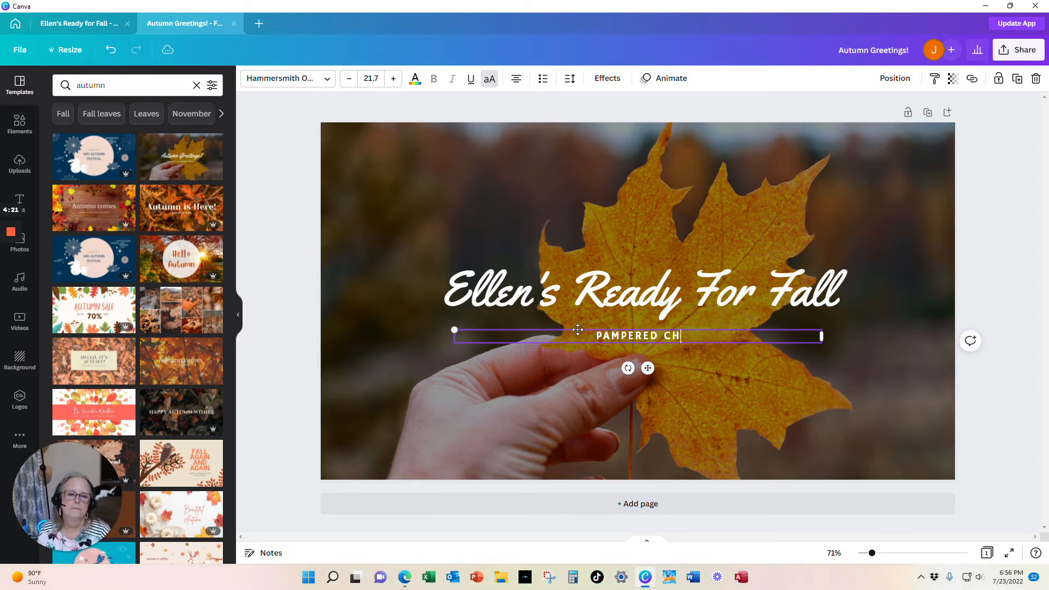
{"action": "type", "text": "EF PARTY"}
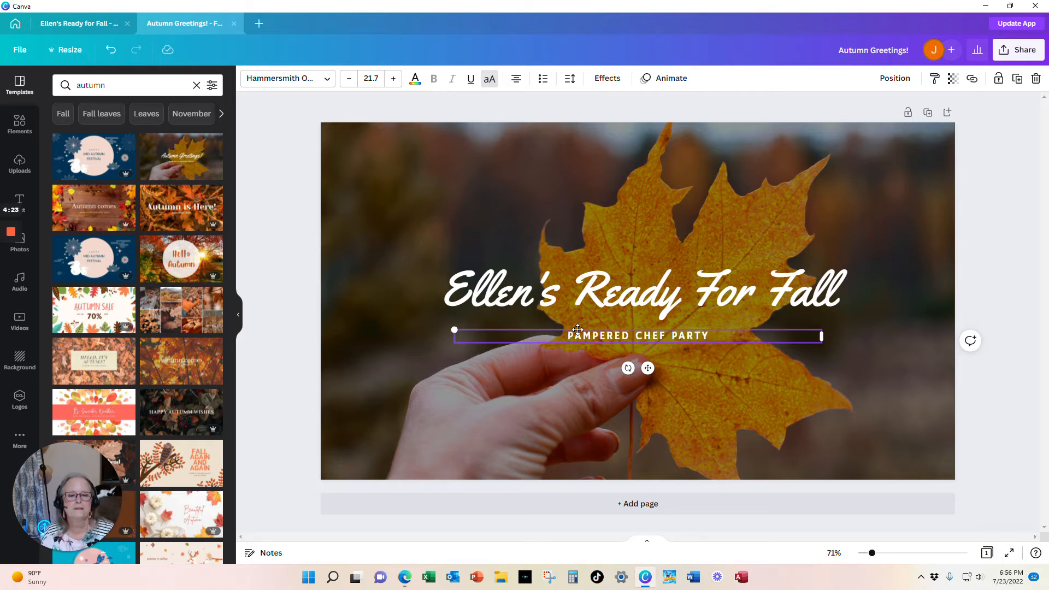
{"action": "left_click", "coordinate": [304, 192]}
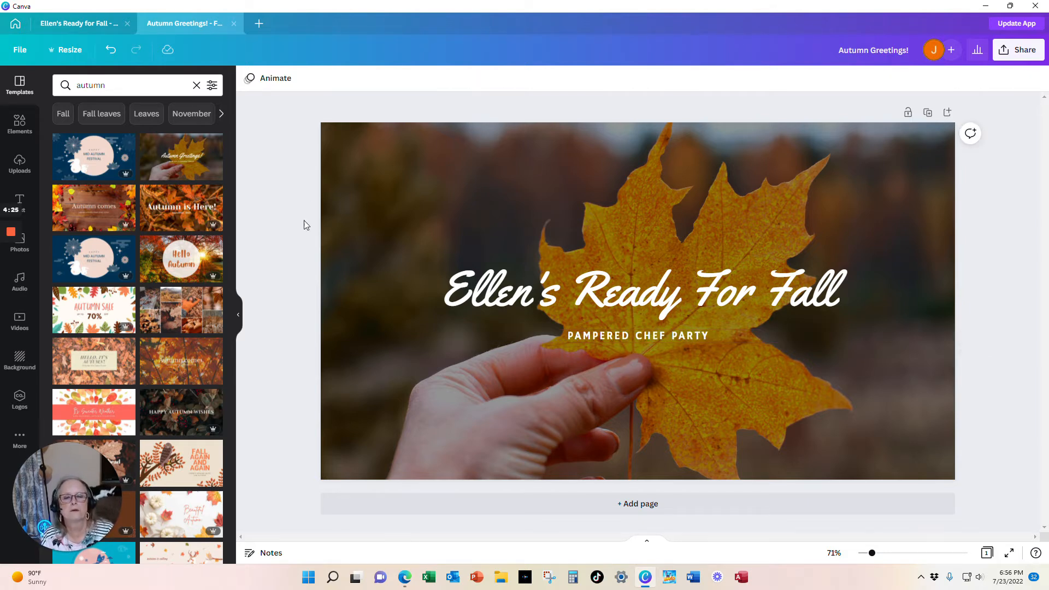
Open the font choices for the PAMPERED CHEF PARTY subtitle
{"action": "left_click", "coordinate": [663, 336]}
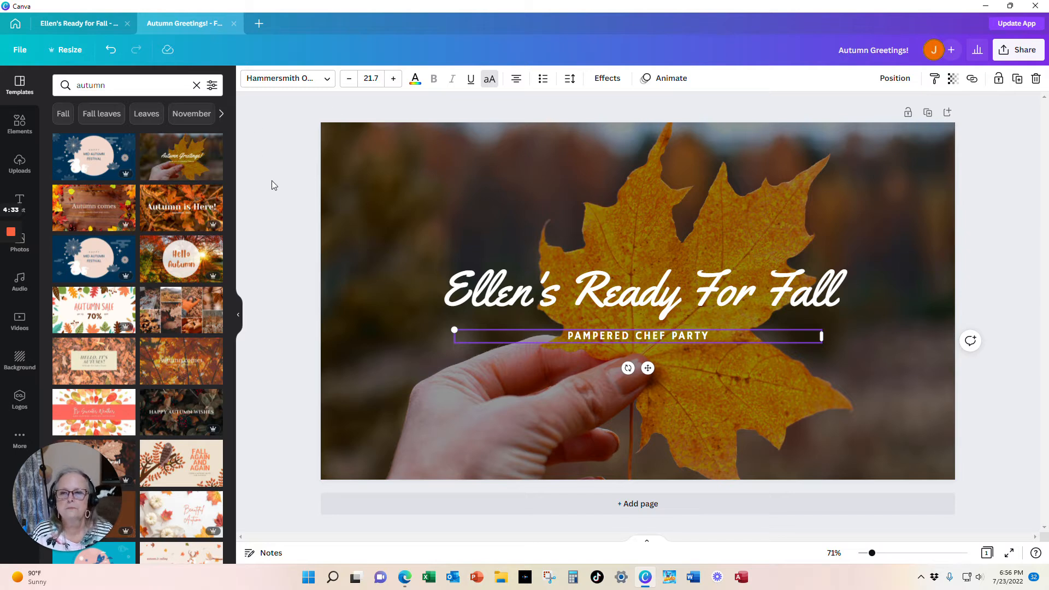
{"action": "left_click", "coordinate": [330, 80]}
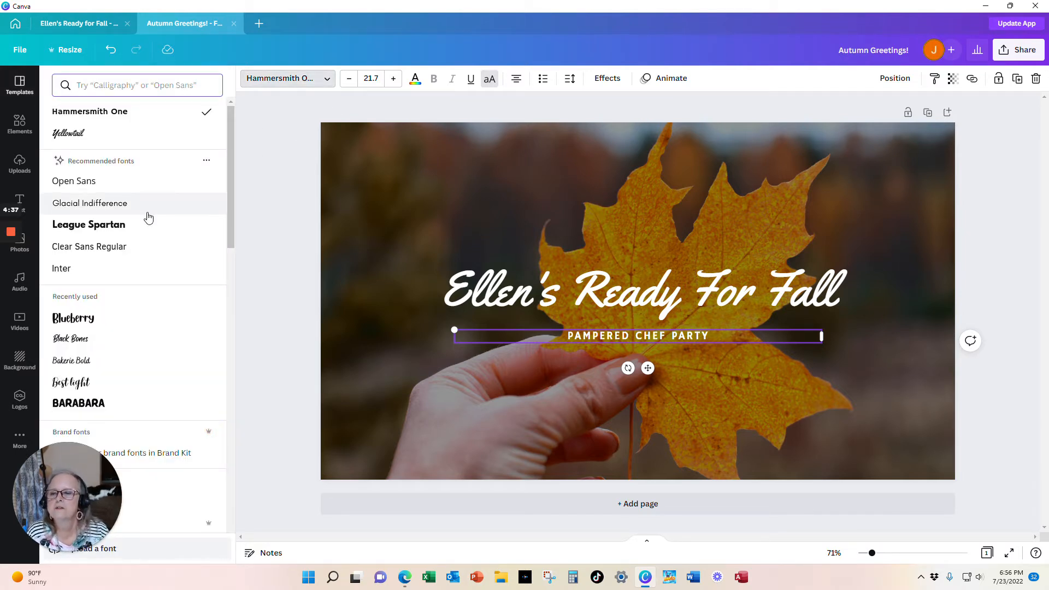
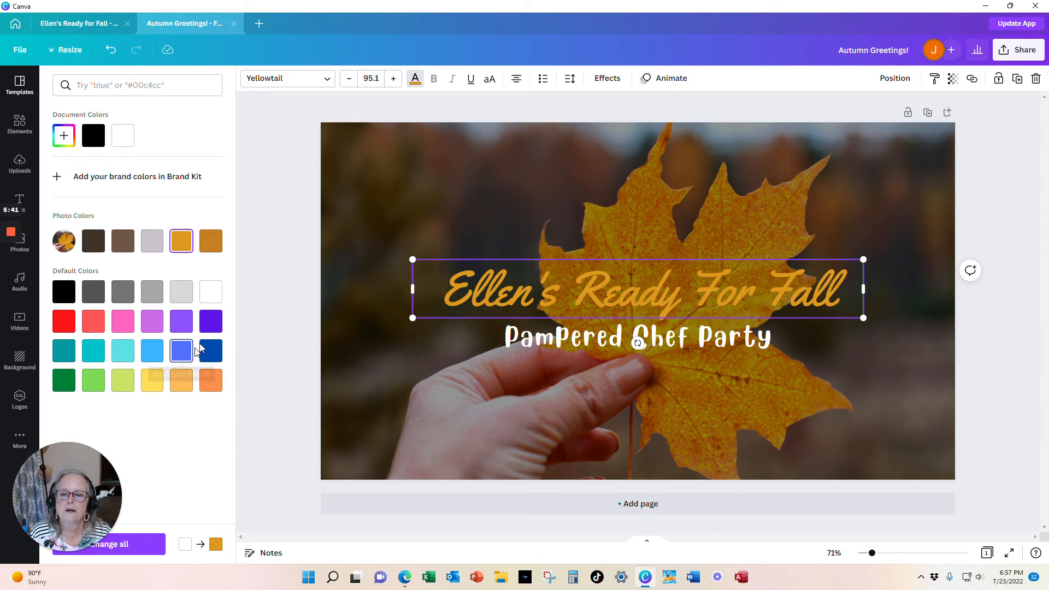
Try several text colors on the headline and settle on yellow
{"action": "left_click", "coordinate": [208, 325]}
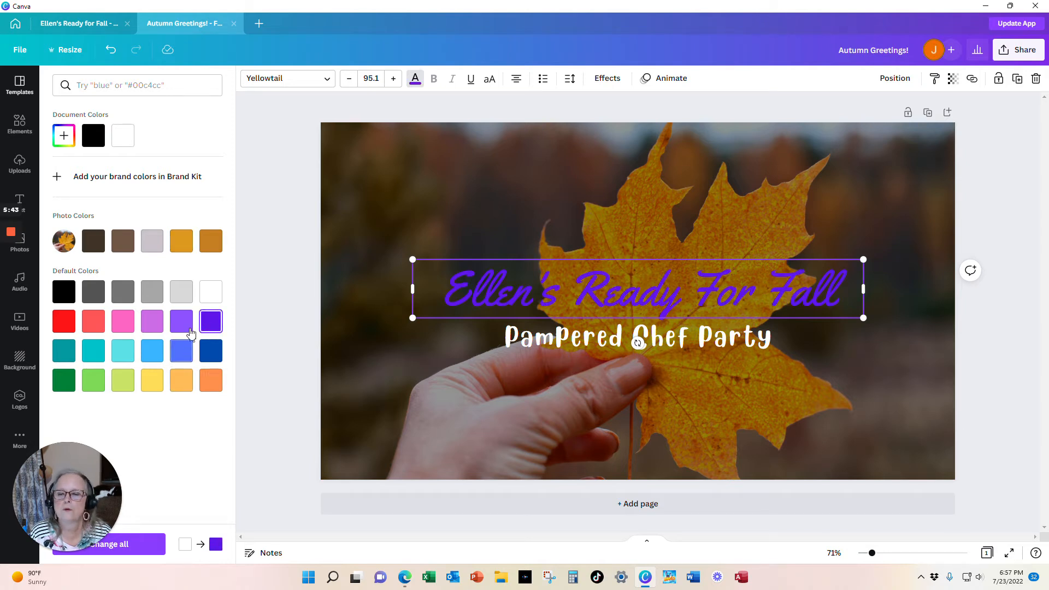
{"action": "left_click", "coordinate": [182, 323]}
{"action": "left_click", "coordinate": [186, 354]}
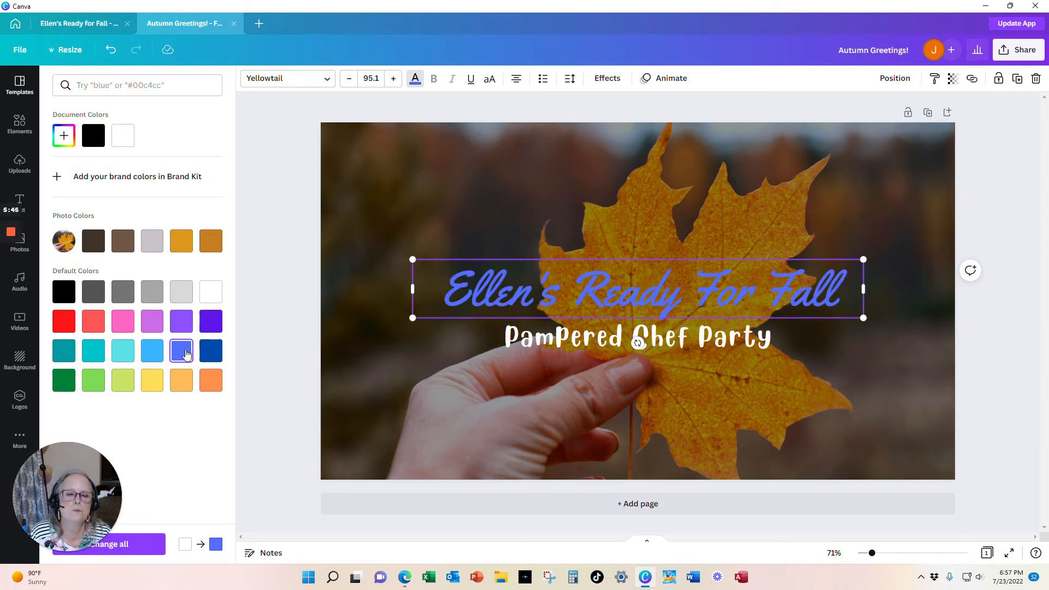
{"action": "left_click", "coordinate": [147, 357]}
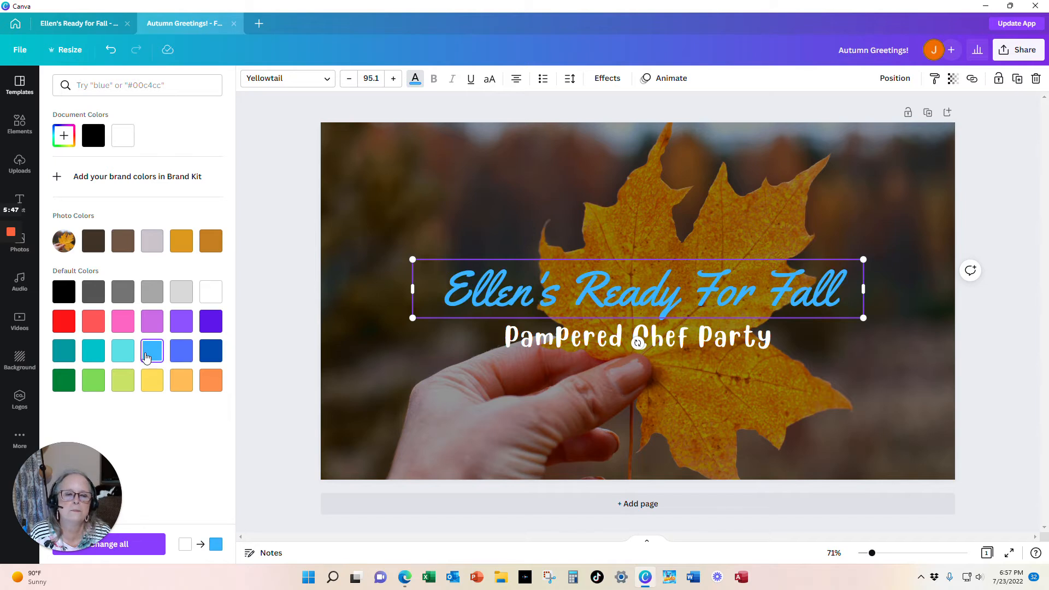
{"action": "left_click", "coordinate": [130, 354]}
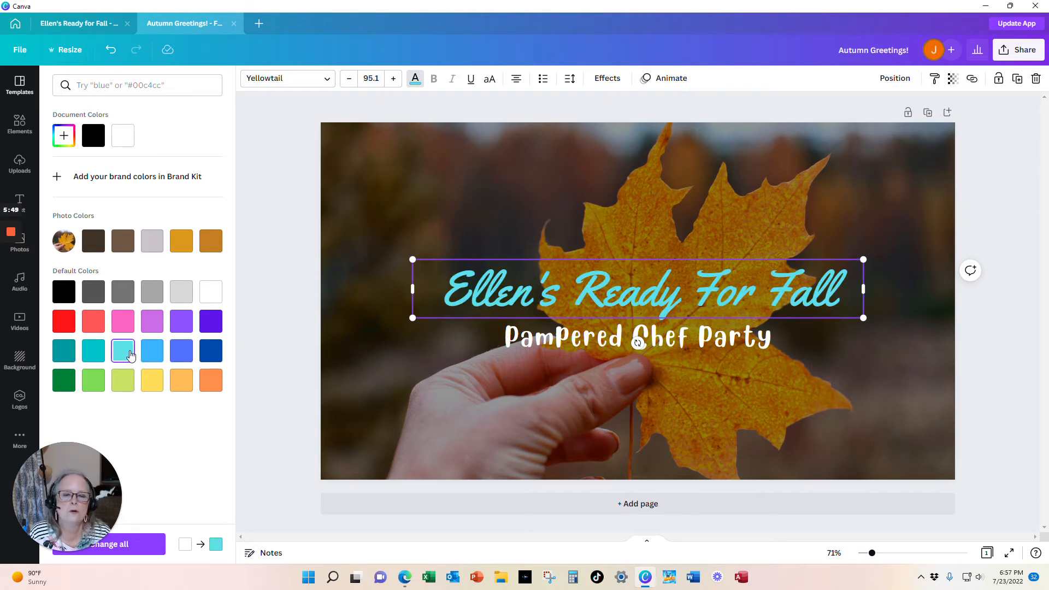
{"action": "left_click", "coordinate": [94, 356]}
{"action": "left_click", "coordinate": [94, 382]}
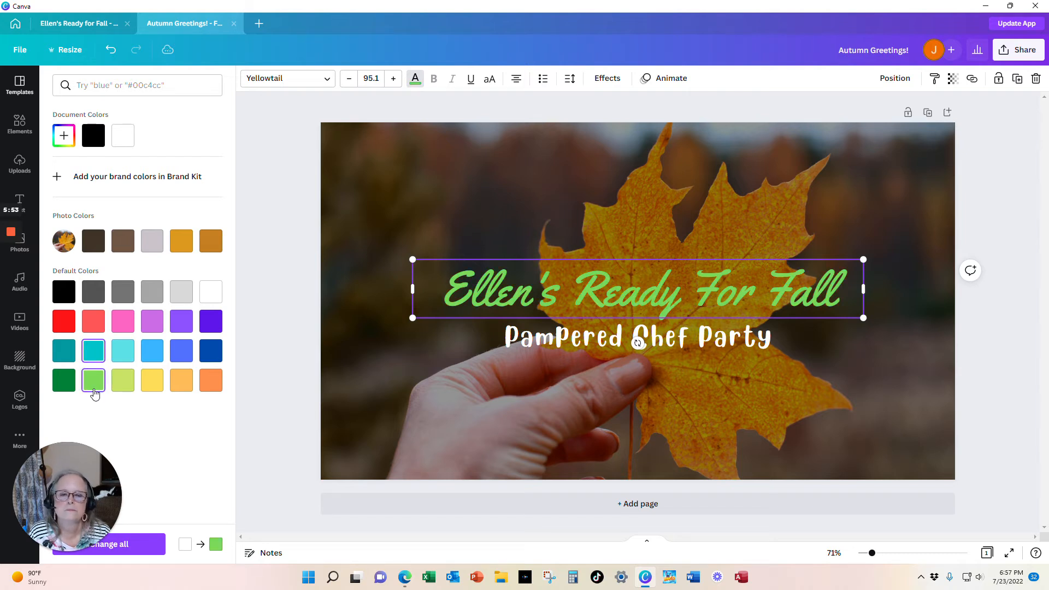
{"action": "left_click", "coordinate": [161, 386]}
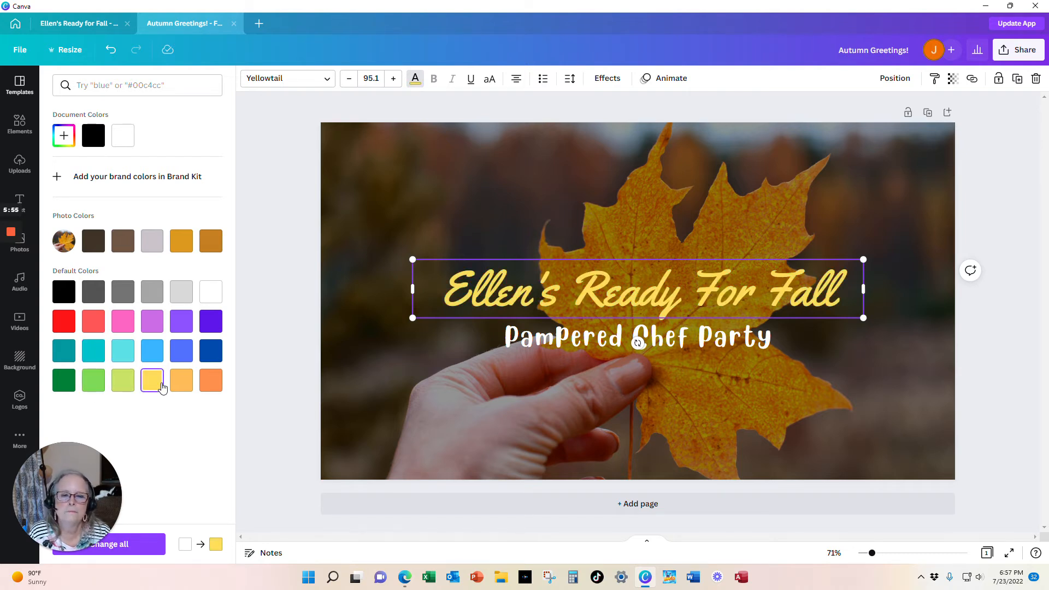
Color the PAMPERED CHEF PARTY subtitle light orange and deselect it
{"action": "left_click", "coordinate": [690, 341]}
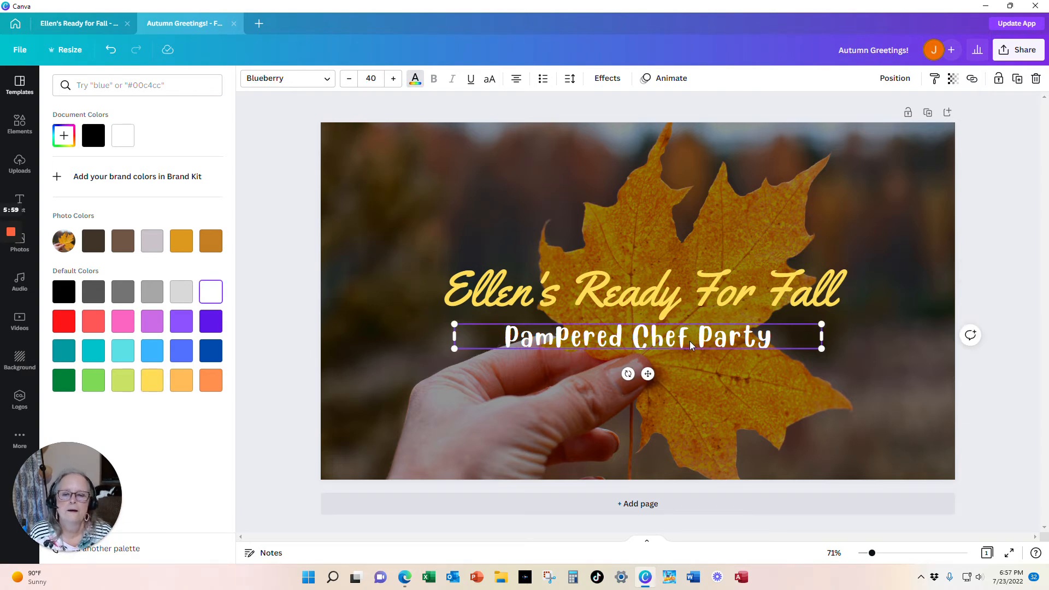
{"action": "left_click", "coordinate": [171, 386]}
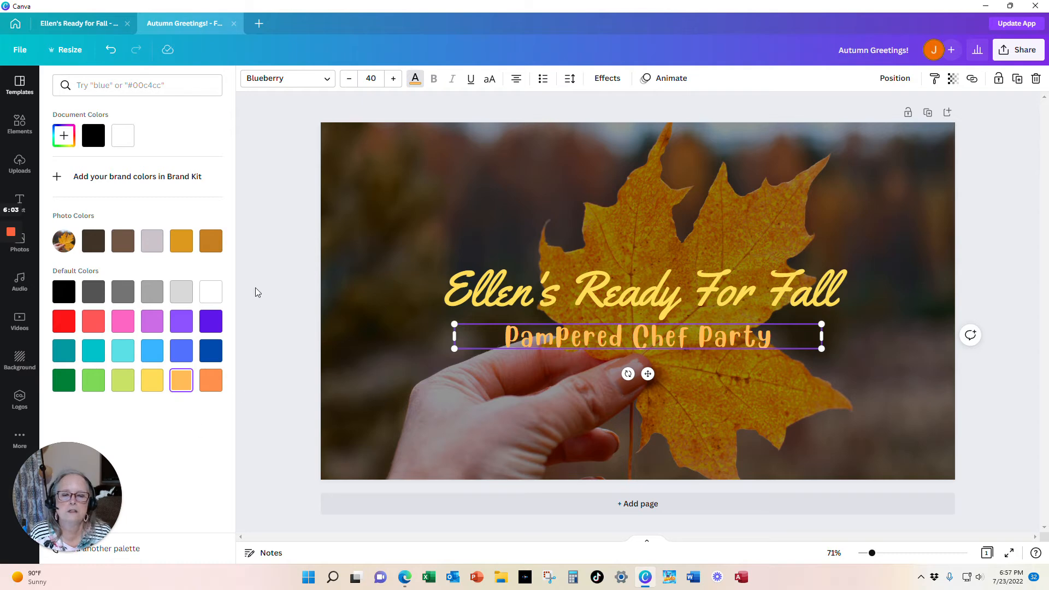
{"action": "key", "text": "Escape"}
{"action": "left_click", "coordinate": [282, 251]}
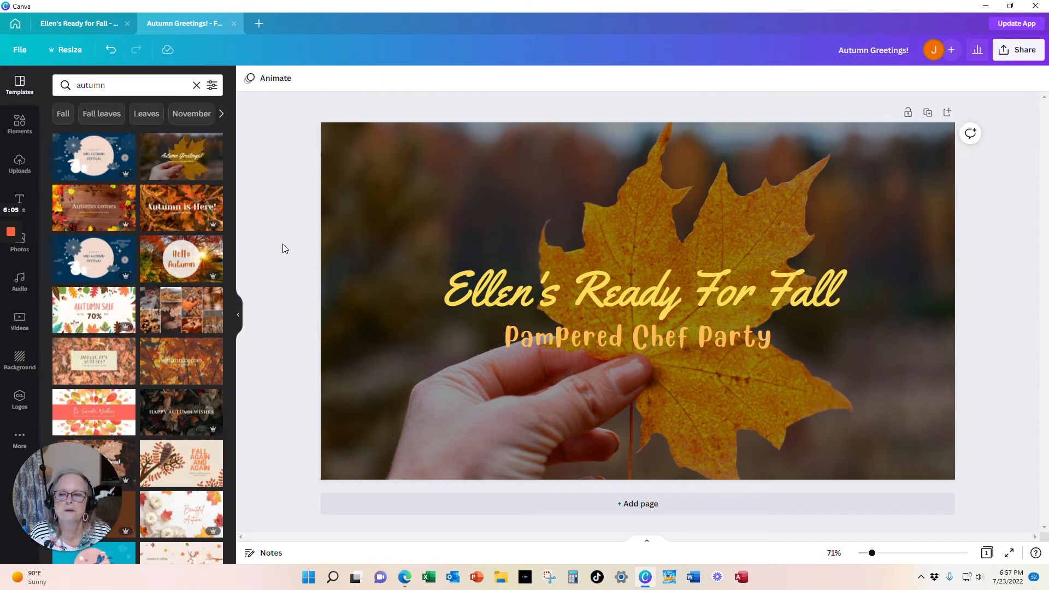
Add the PC Independent Consultant logo from uploads and place it in the cover's bottom-right corner
{"action": "left_click", "coordinate": [26, 175]}
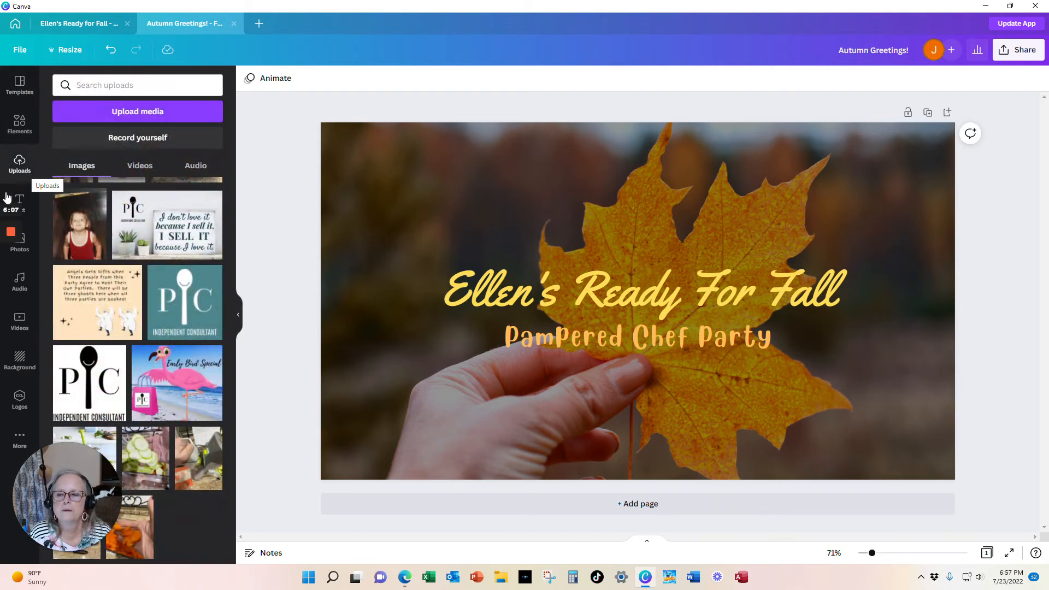
{"action": "left_click", "coordinate": [79, 378]}
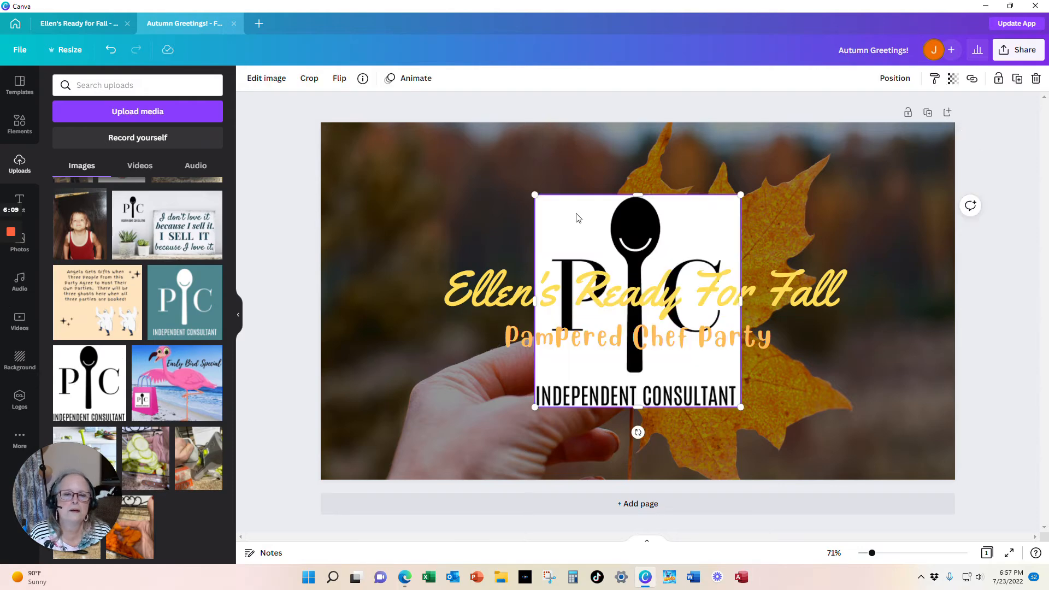
{"action": "left_click_drag", "start_coordinate": [579, 218], "coordinate": [806, 359]}
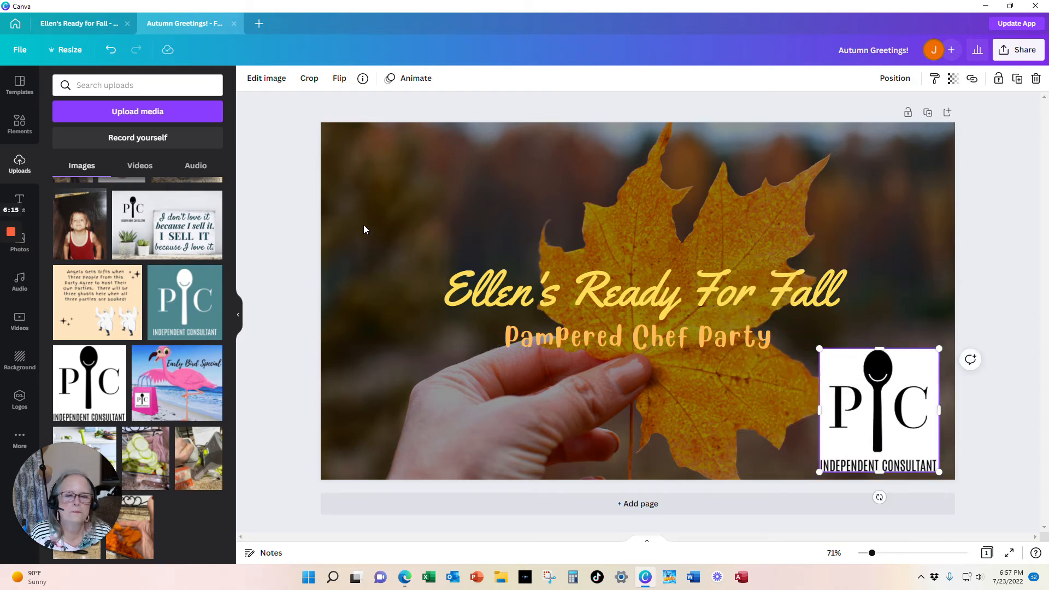
{"action": "left_click", "coordinate": [284, 195]}
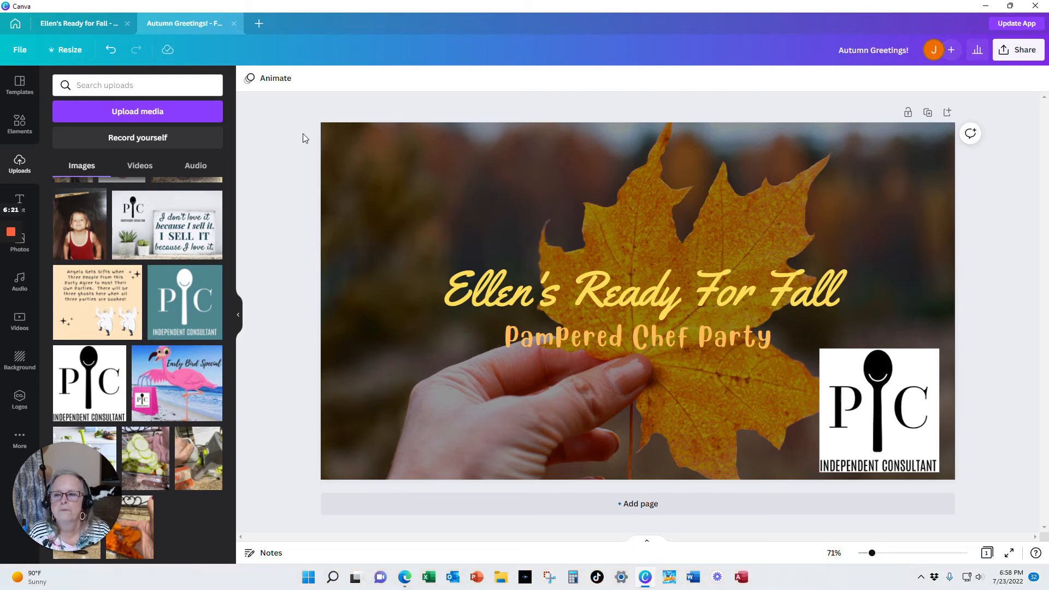
Save the design and start downloading it as a PNG
{"action": "left_click", "coordinate": [20, 49]}
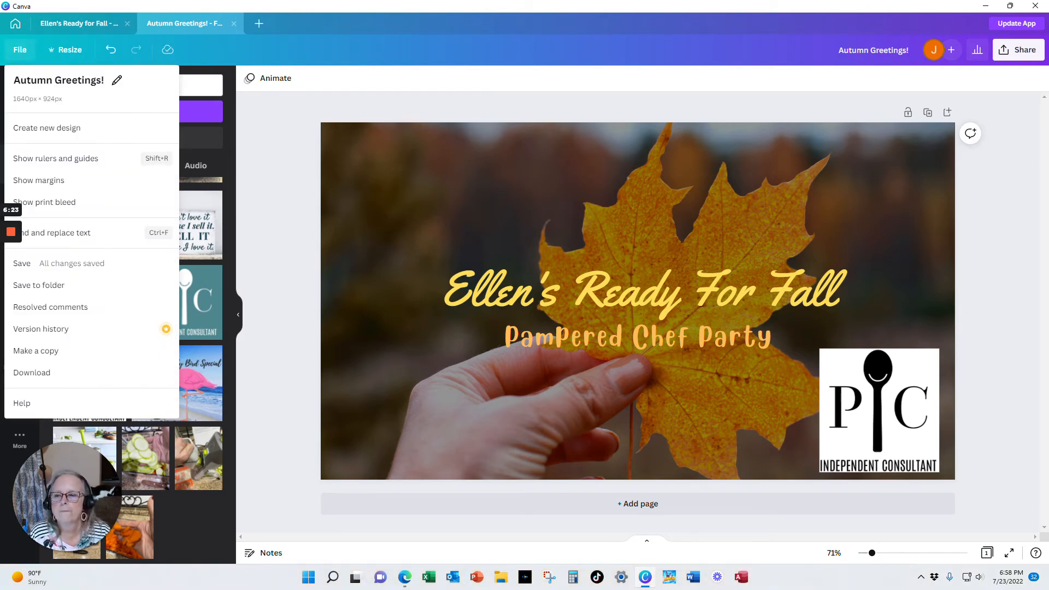
{"action": "left_click", "coordinate": [41, 264]}
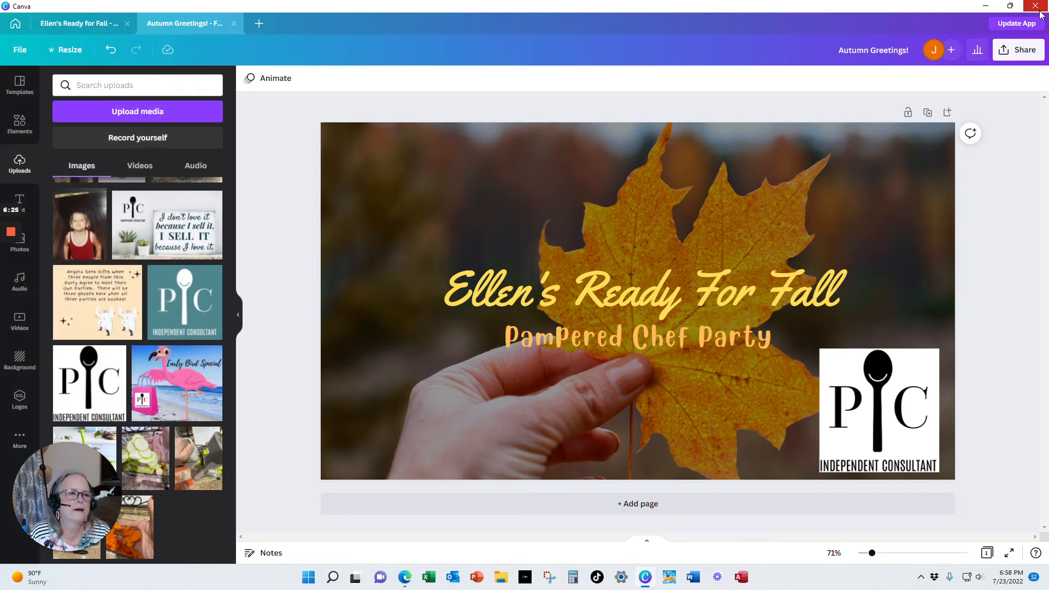
{"action": "left_click", "coordinate": [1017, 60]}
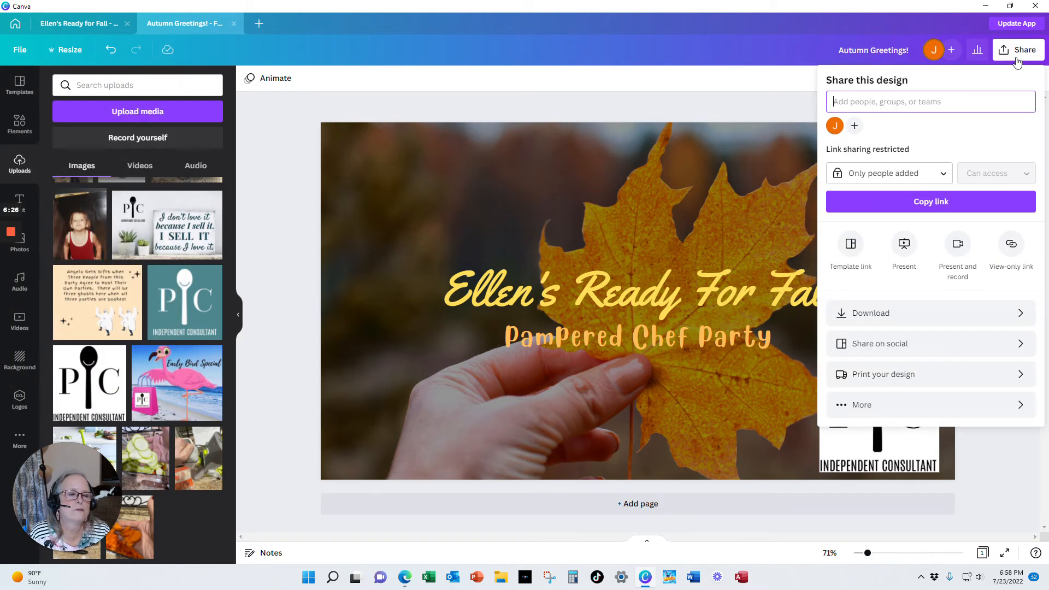
{"action": "left_click", "coordinate": [906, 324]}
{"action": "left_click", "coordinate": [924, 279]}
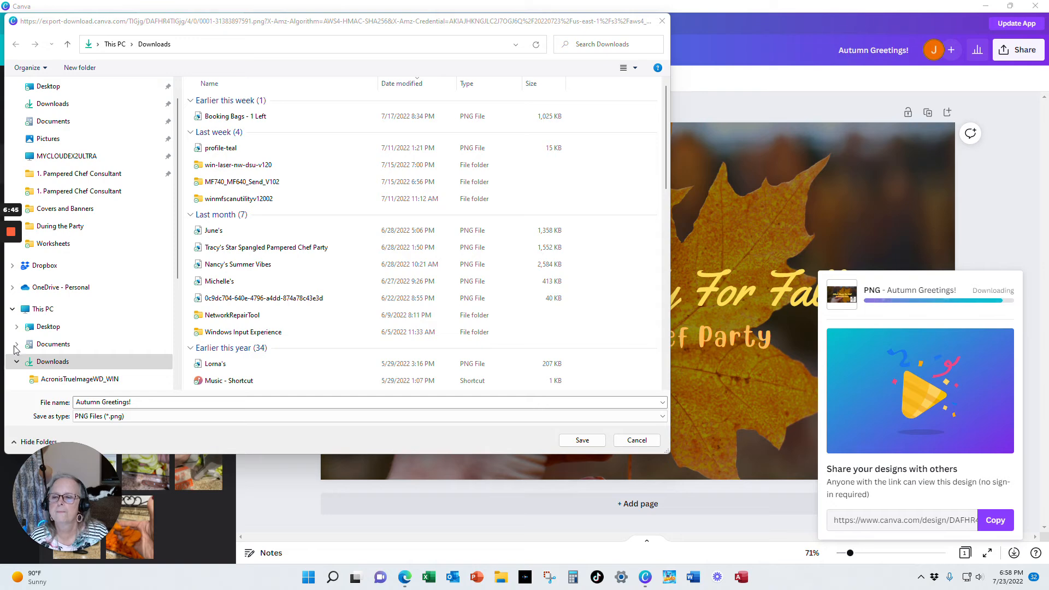
Navigate the save dialog to Documents > 1. Pampered Chef Consultant > Pictures > Covers and Banners
{"action": "left_click", "coordinate": [41, 345]}
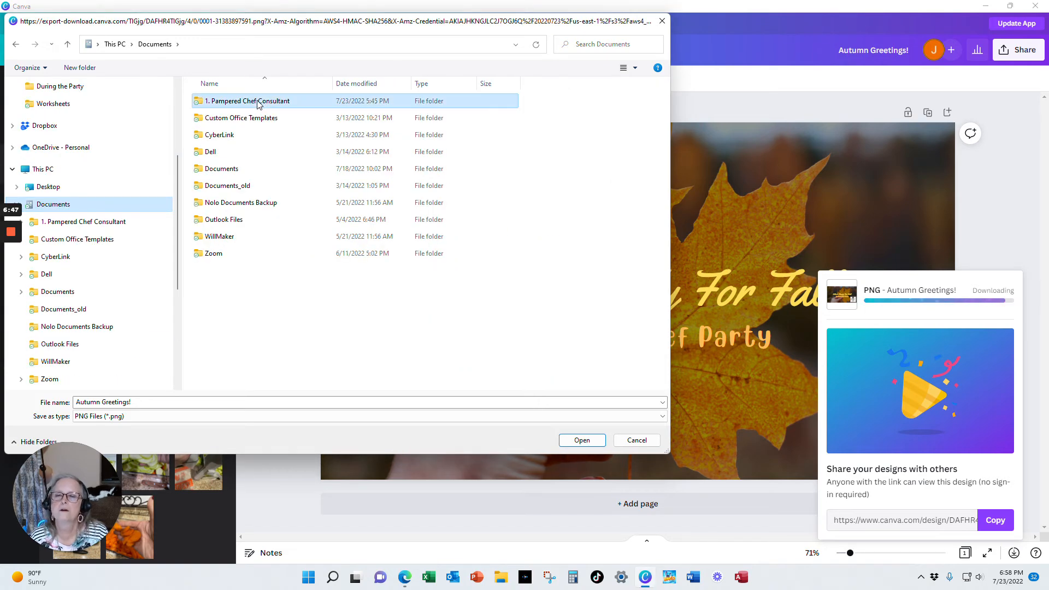
{"action": "double_click", "coordinate": [257, 102]}
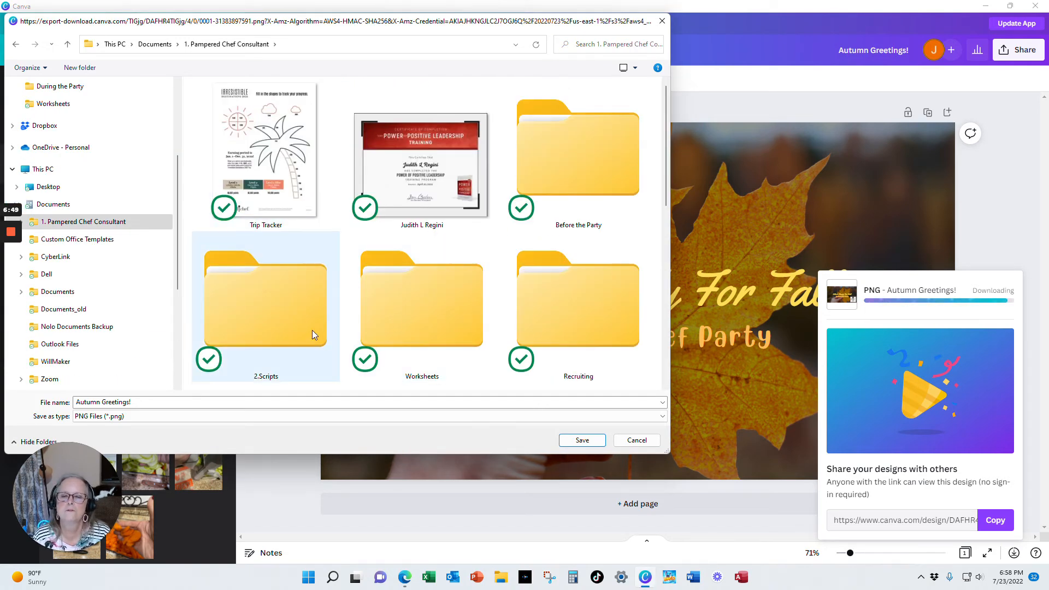
{"action": "scroll", "coordinate": [520, 216], "scroll_direction": "down", "scroll_amount": 2}
{"action": "scroll", "coordinate": [521, 216], "scroll_direction": "down", "scroll_amount": 2}
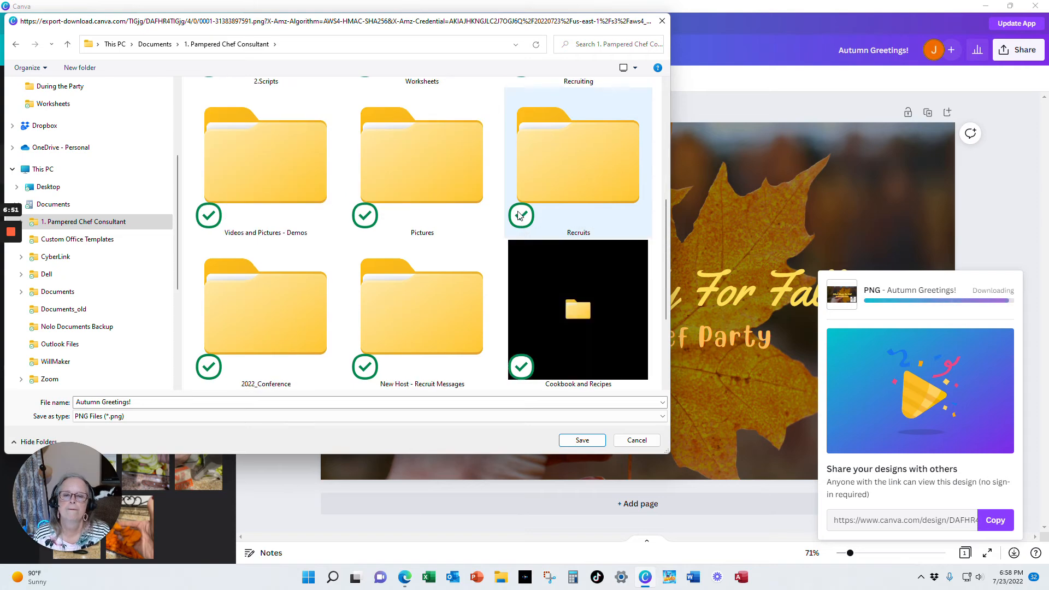
{"action": "double_click", "coordinate": [413, 176]}
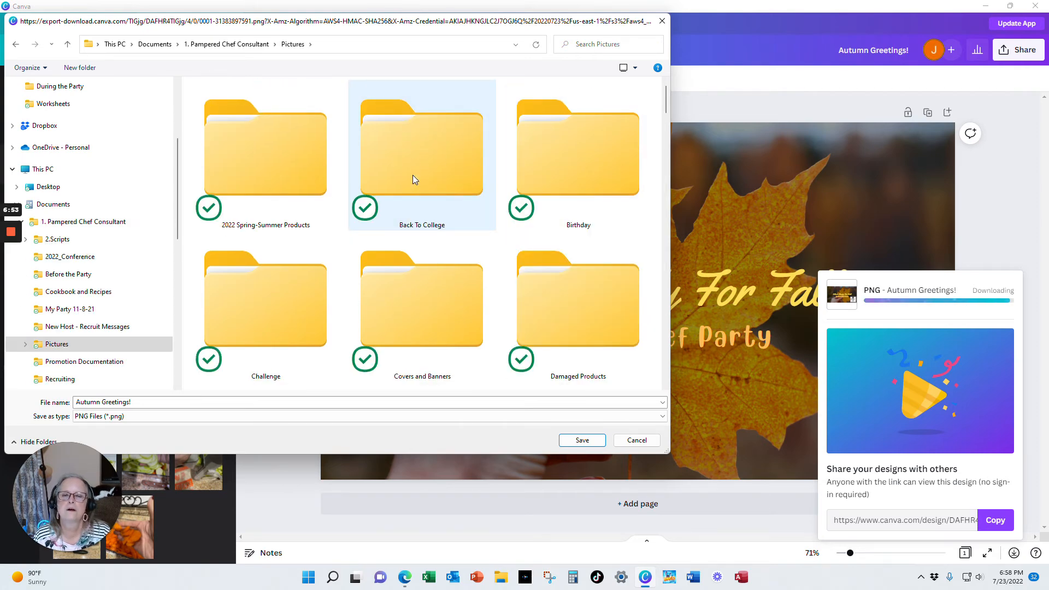
{"action": "double_click", "coordinate": [425, 325]}
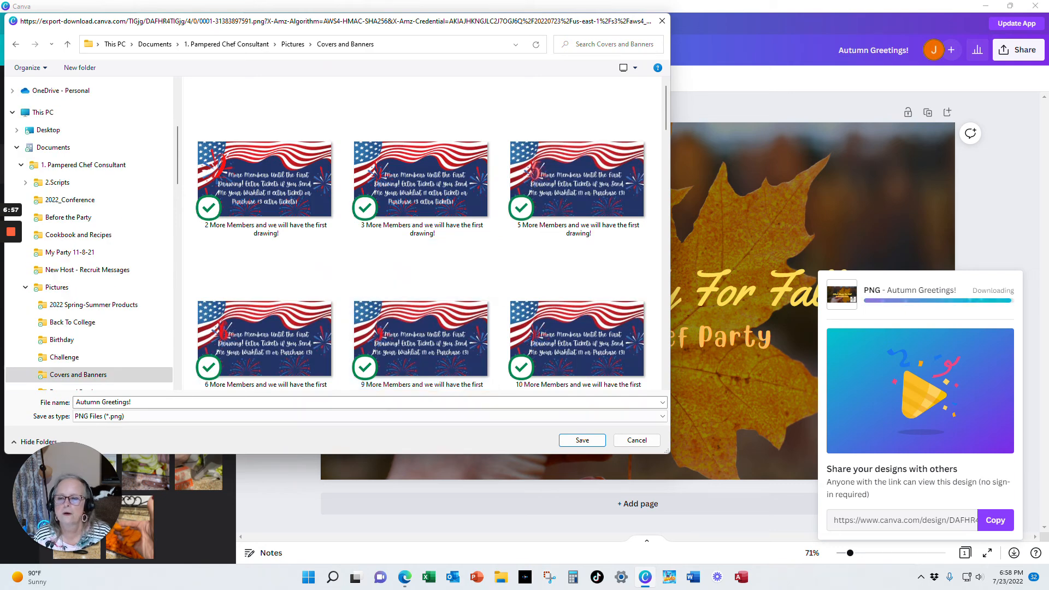
Name the file with the host's first name followed by "'s Ready for Fall Cover" and save it
{"action": "left_click", "coordinate": [74, 408]}
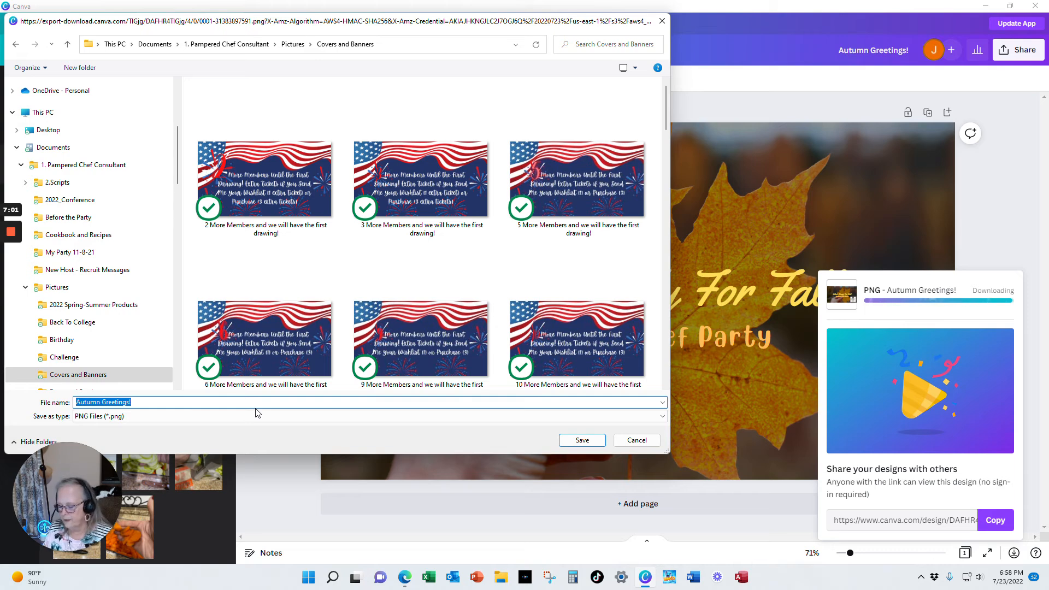
{"action": "type", "text": "Elle'sn"}
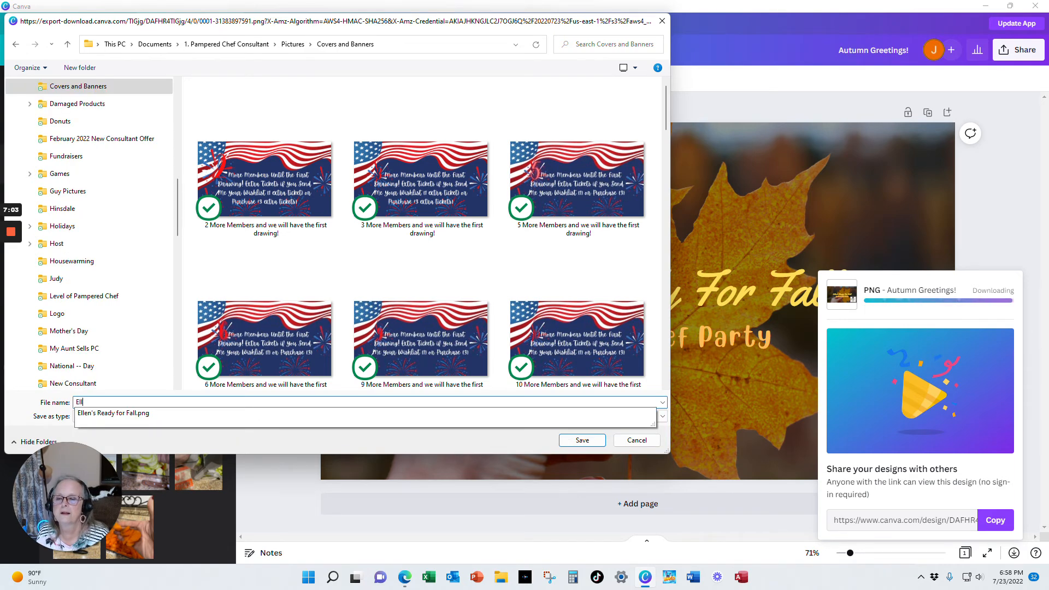
{"action": "key", "text": "BackSpace"}
{"action": "key", "text": "BackSpace"}
{"action": "key", "text": "BackSpace"}
{"action": "key", "text": "BackSpace"}
{"action": "key", "text": "BackSpace"}
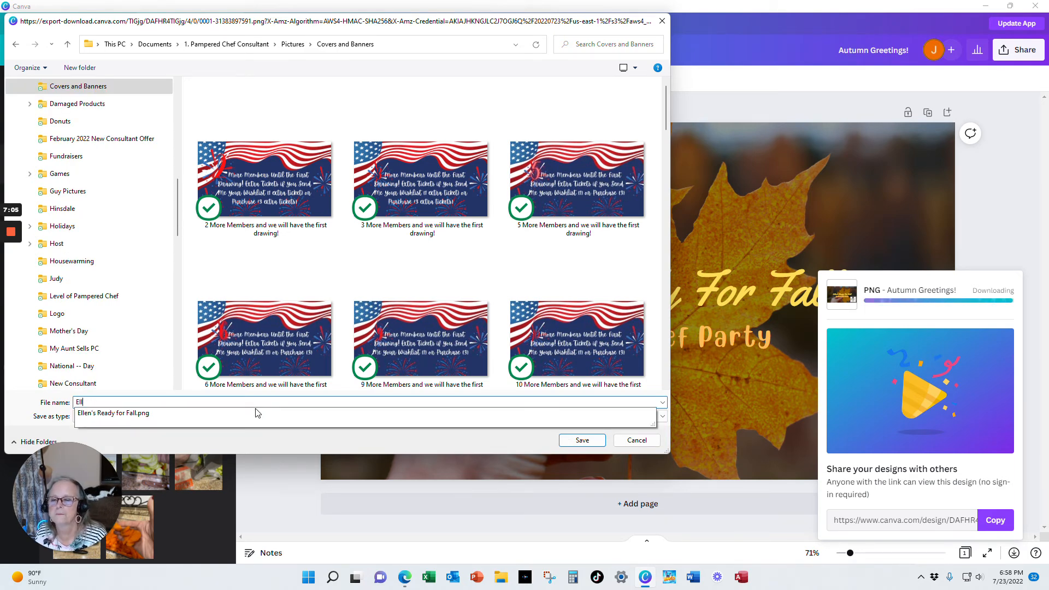
{"action": "type", "text": "en's "}
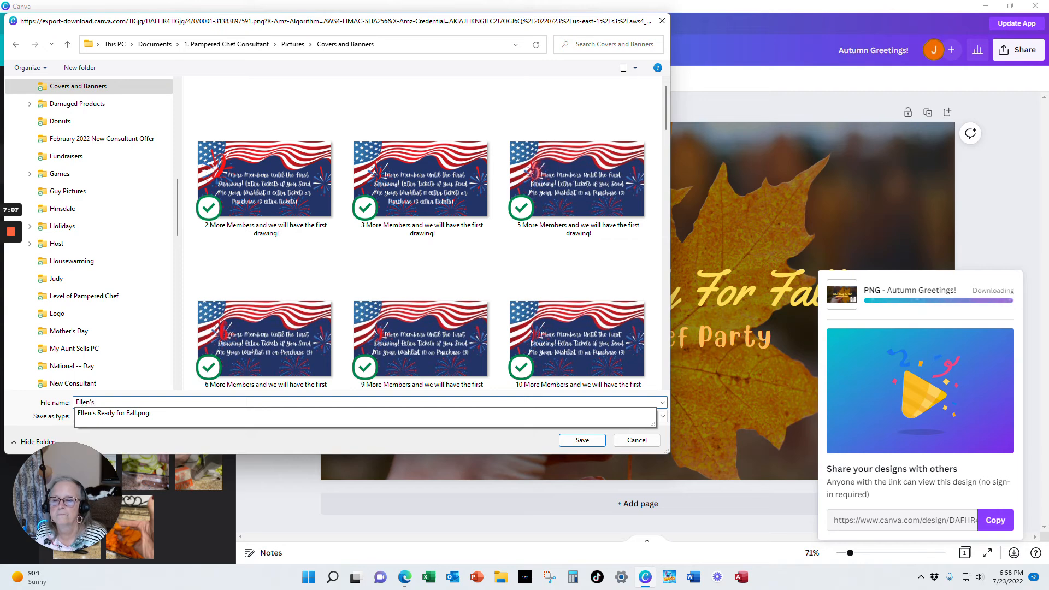
{"action": "type", "text": "Reeady"}
{"action": "key", "text": "BackSpace"}
{"action": "key", "text": "BackSpace"}
{"action": "key", "text": "BackSpace"}
{"action": "key", "text": "BackSpace"}
{"action": "key", "text": "BackSpace"}
{"action": "type", "text": "ady"}
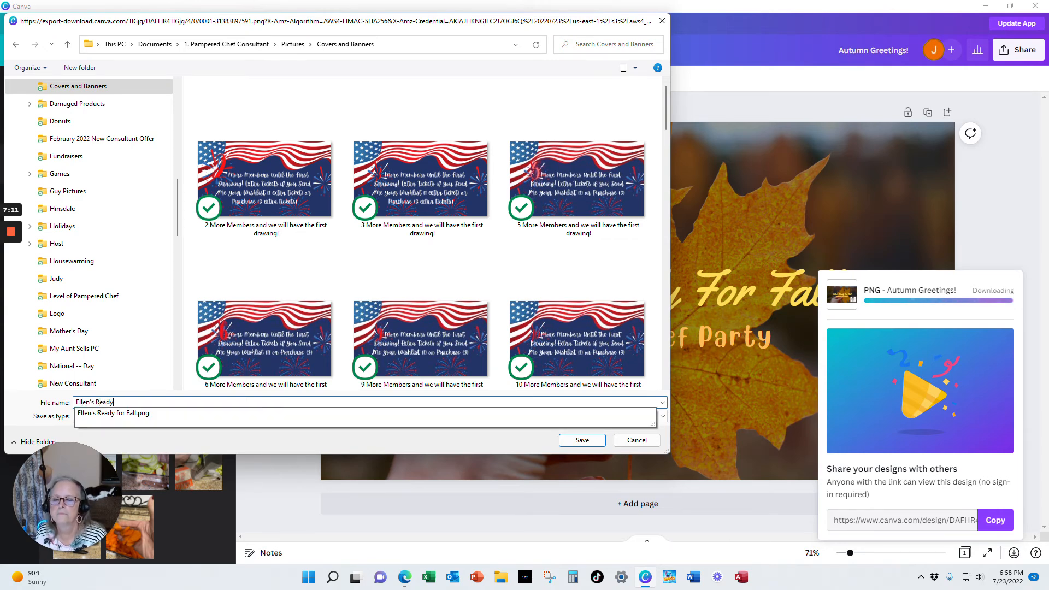
{"action": "type", "text": " for Fall Cover"}
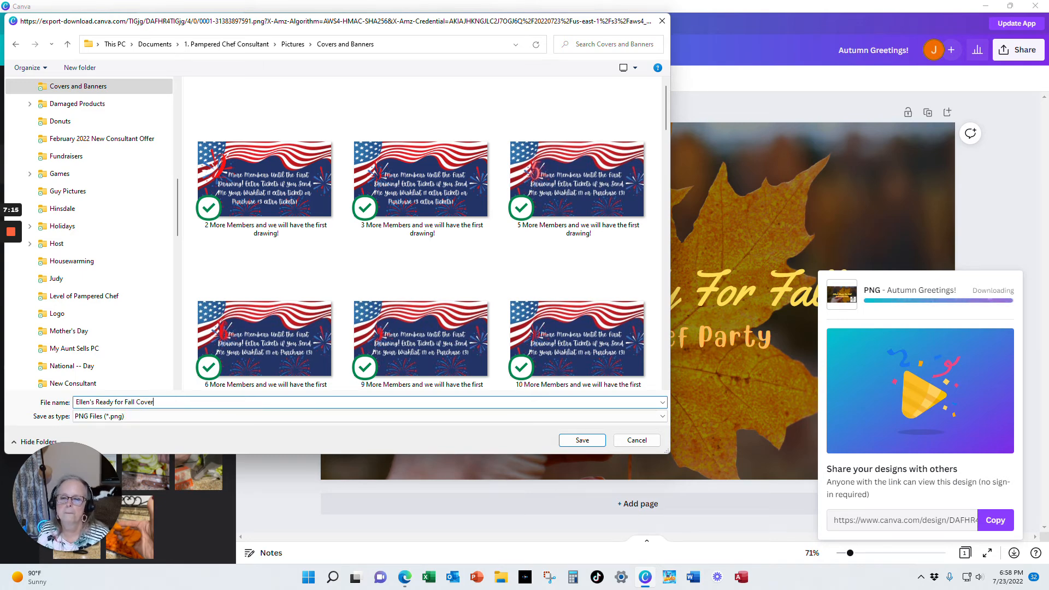
{"action": "left_click", "coordinate": [583, 440]}
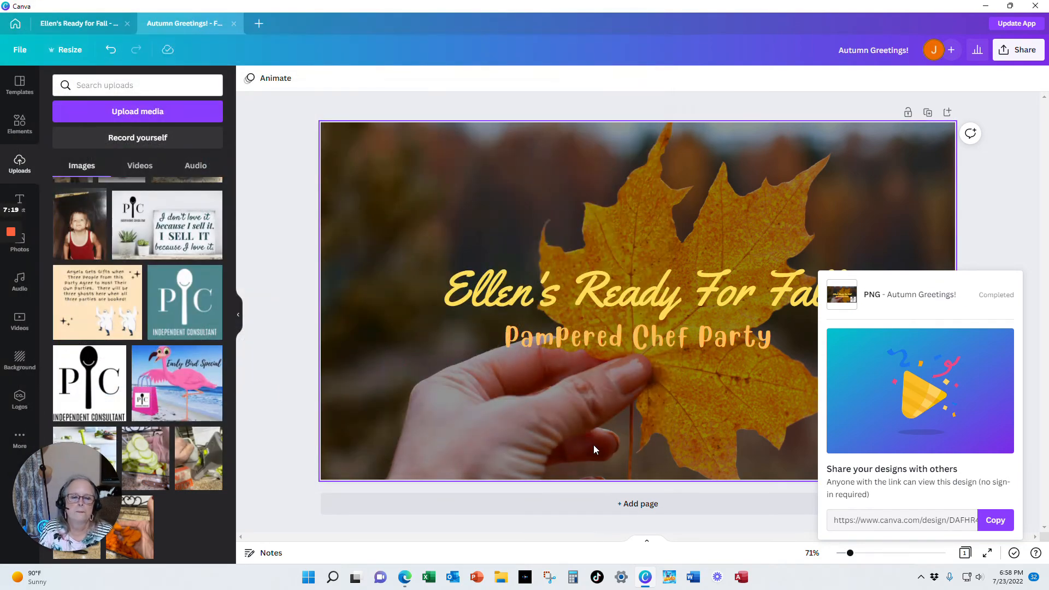
Switch to the Facebook group in the browser and start uploading a new cover photo
{"action": "left_click", "coordinate": [988, 6]}
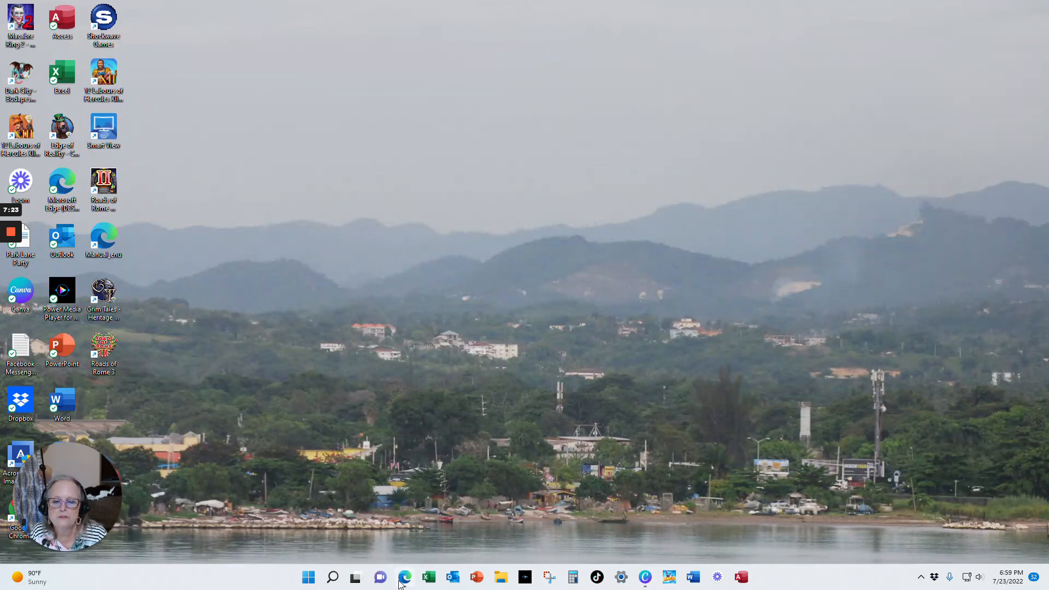
{"action": "left_click", "coordinate": [405, 578]}
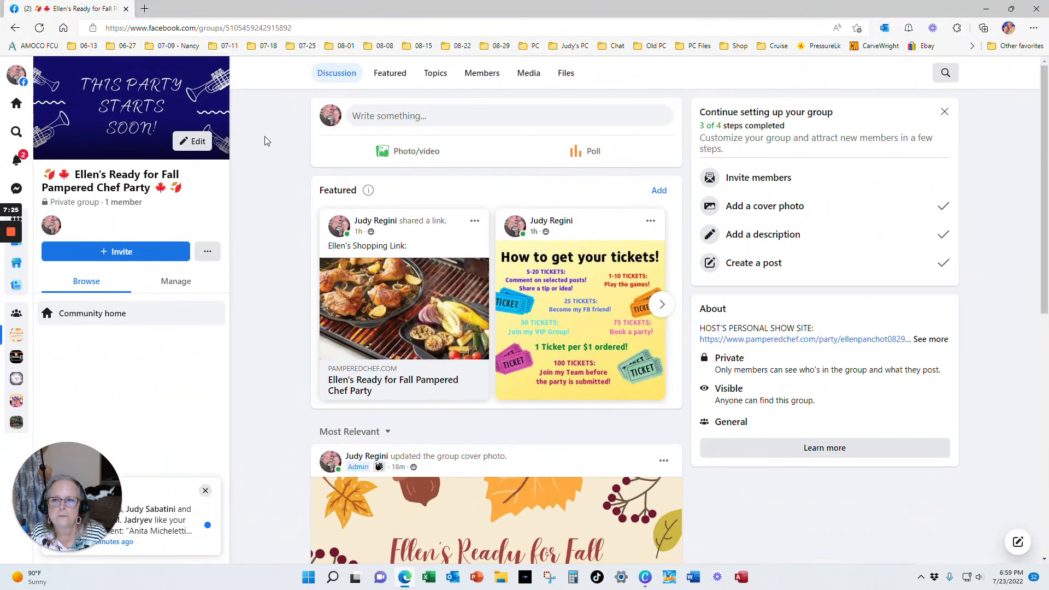
{"action": "left_click", "coordinate": [193, 141]}
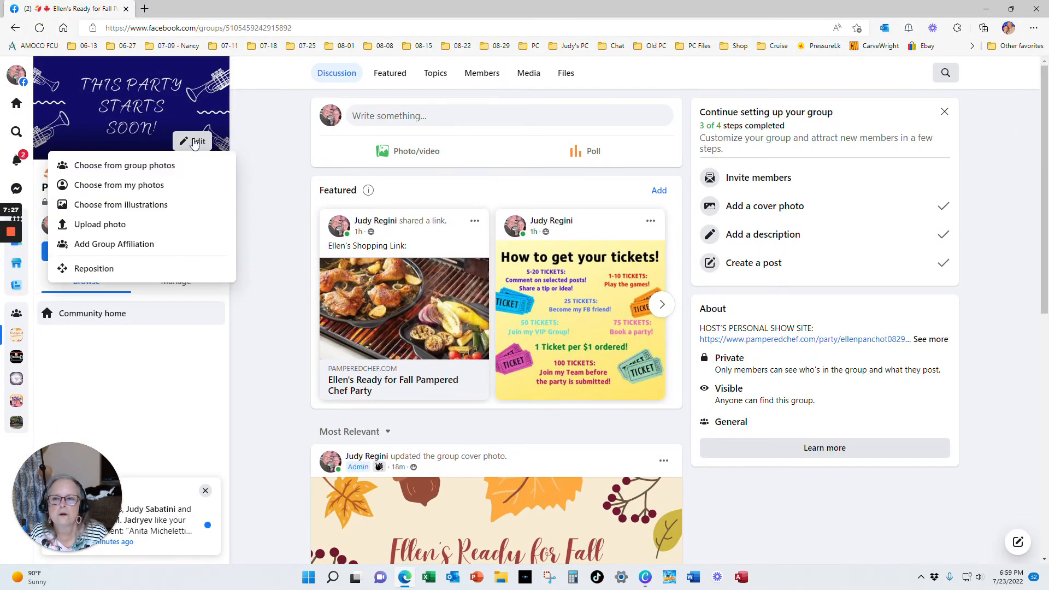
{"action": "left_click", "coordinate": [109, 224]}
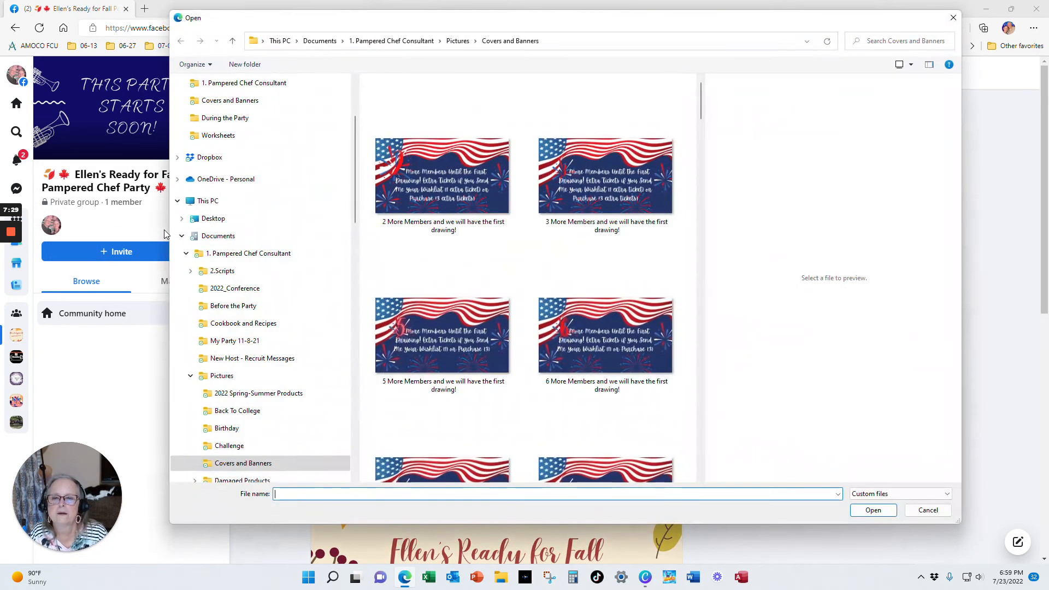
Pick the saved Ready for Fall Cover image from Covers and Banners and save it as the group cover
{"action": "scroll", "coordinate": [578, 303], "scroll_direction": "down", "scroll_amount": 3}
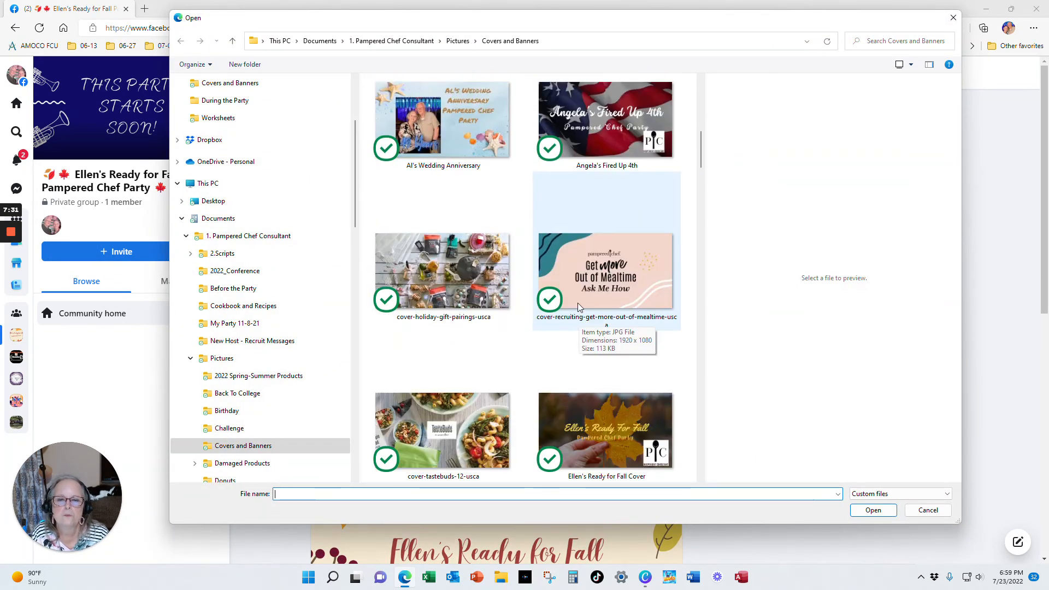
{"action": "scroll", "coordinate": [579, 302], "scroll_direction": "down", "scroll_amount": 2}
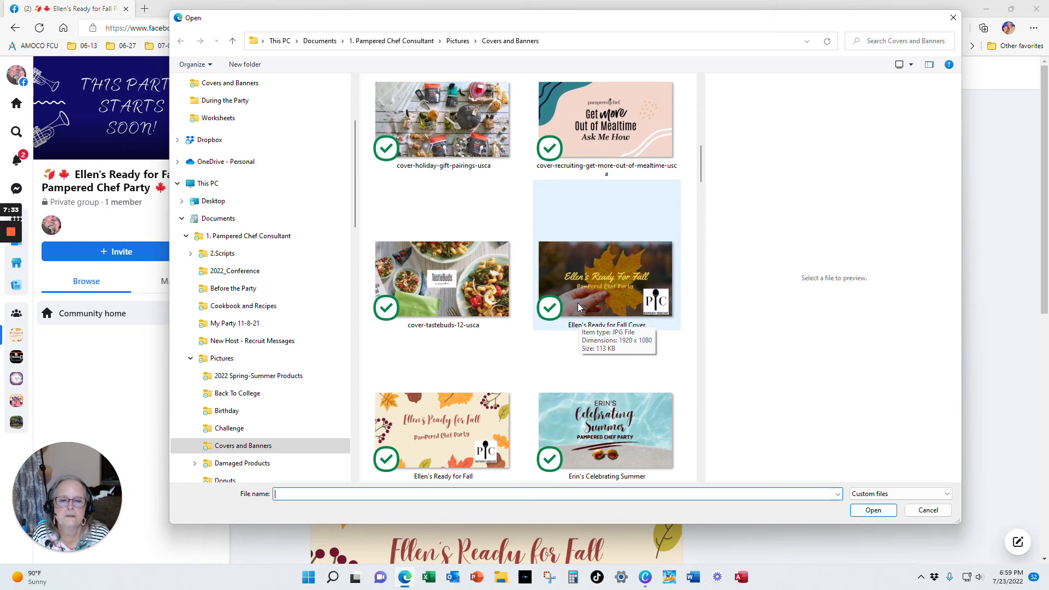
{"action": "left_click", "coordinate": [595, 299]}
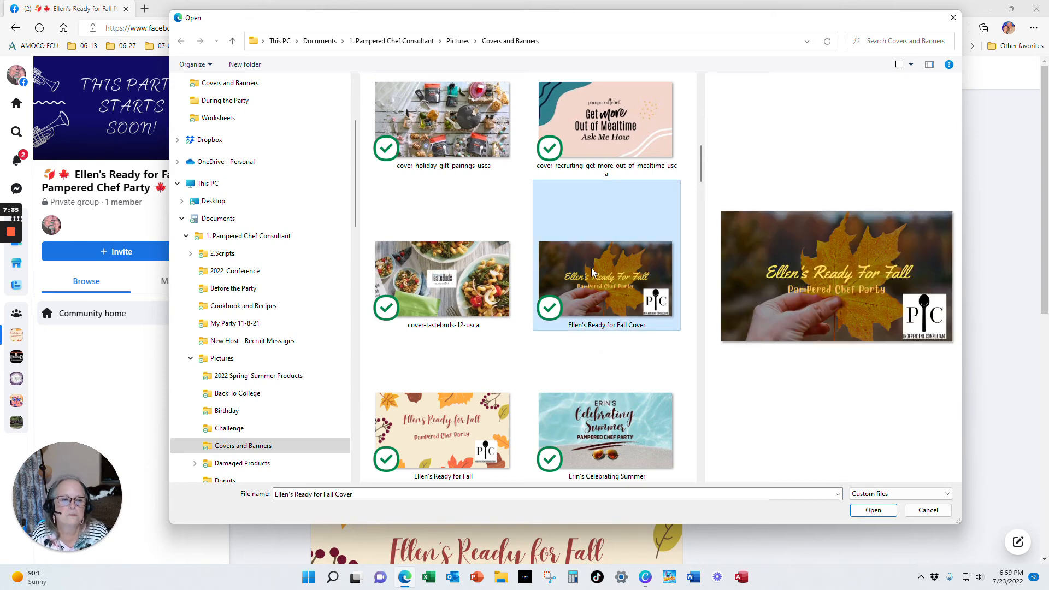
{"action": "left_click", "coordinate": [876, 511]}
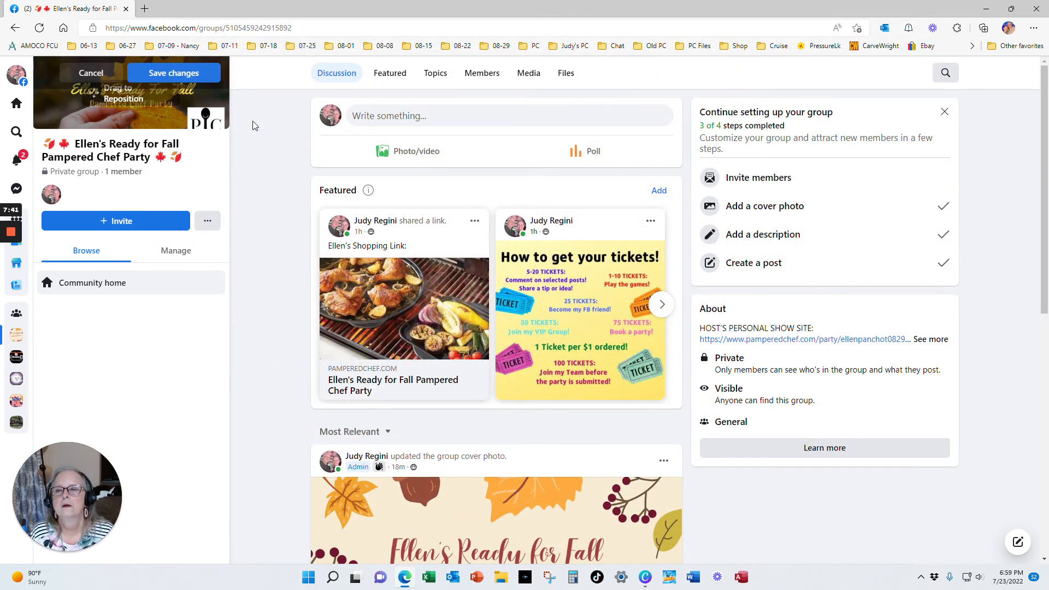
{"action": "left_click", "coordinate": [175, 73]}
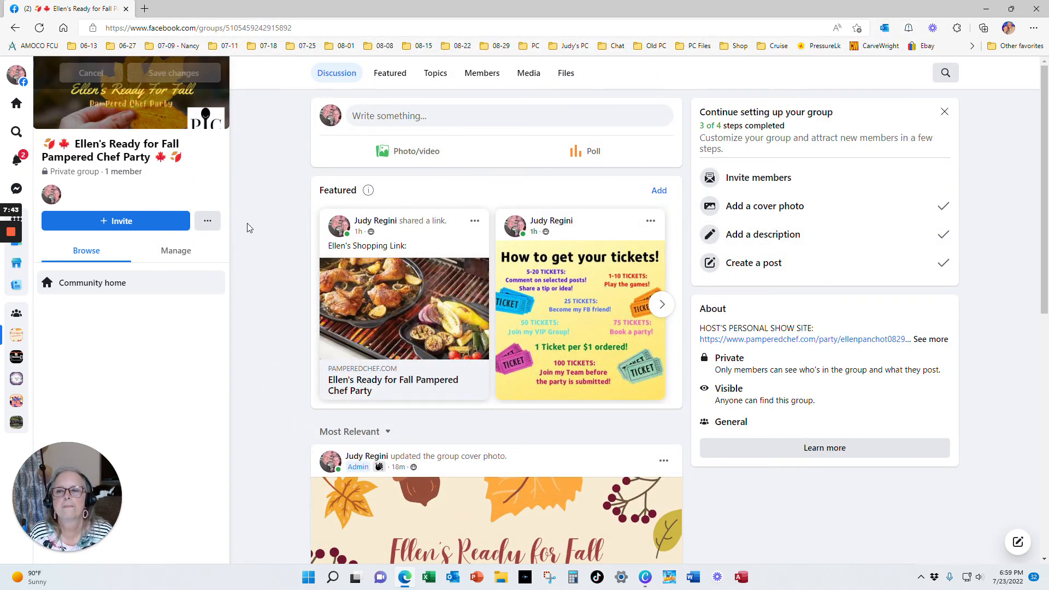